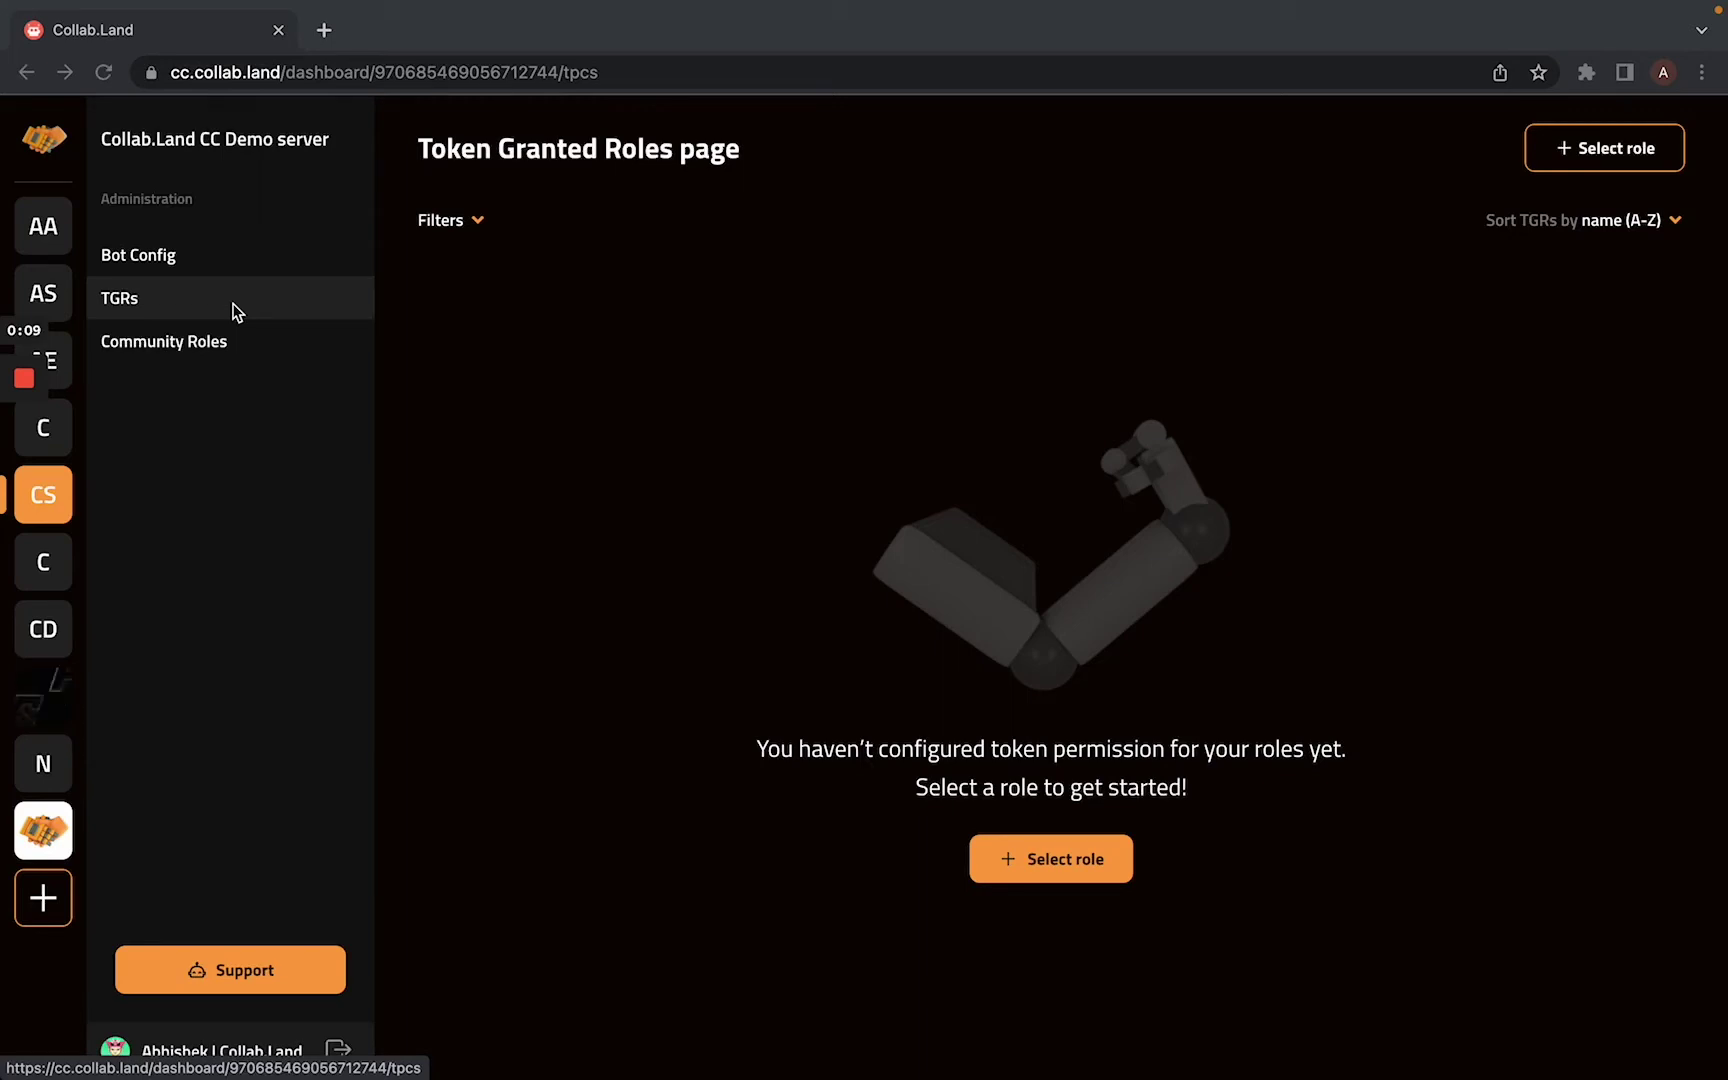
Bring up the CC Demo server's Token Granted Roles page, which has no token permissions yet.
mouse_move(45, 493)
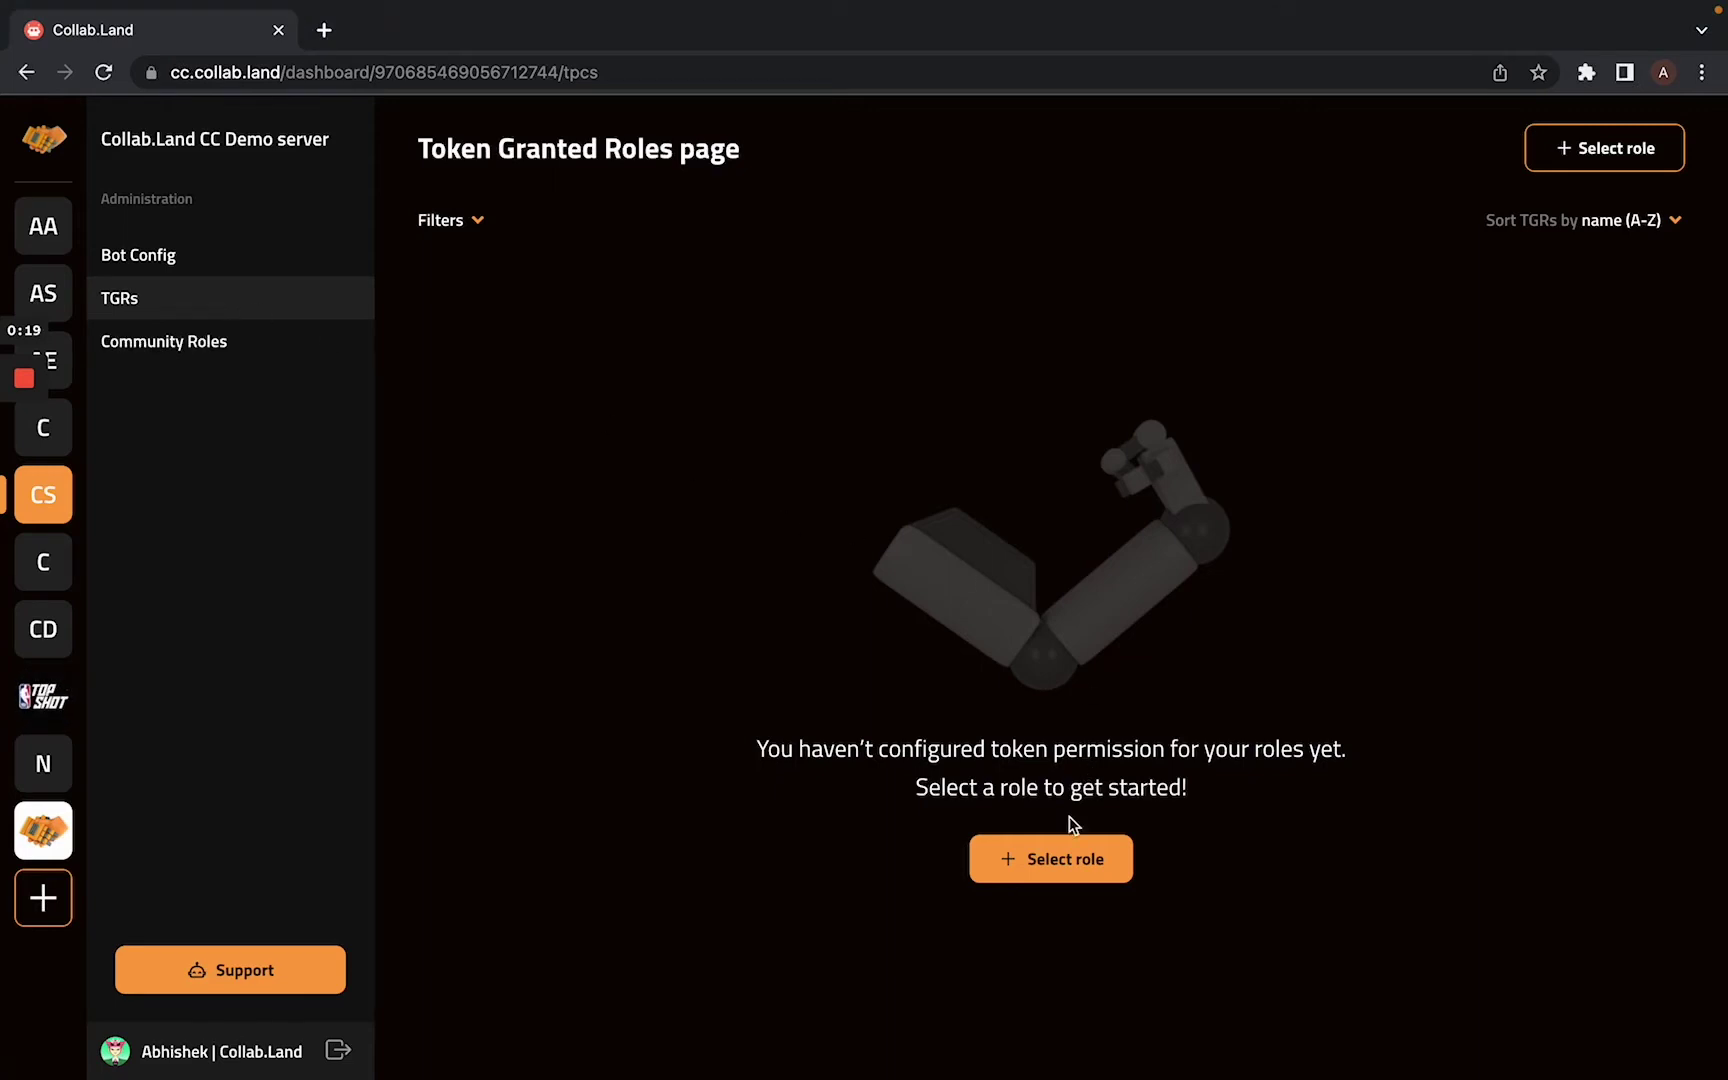
Choose the Member role from the Discord roles list and apply it.
left_click(1050, 862)
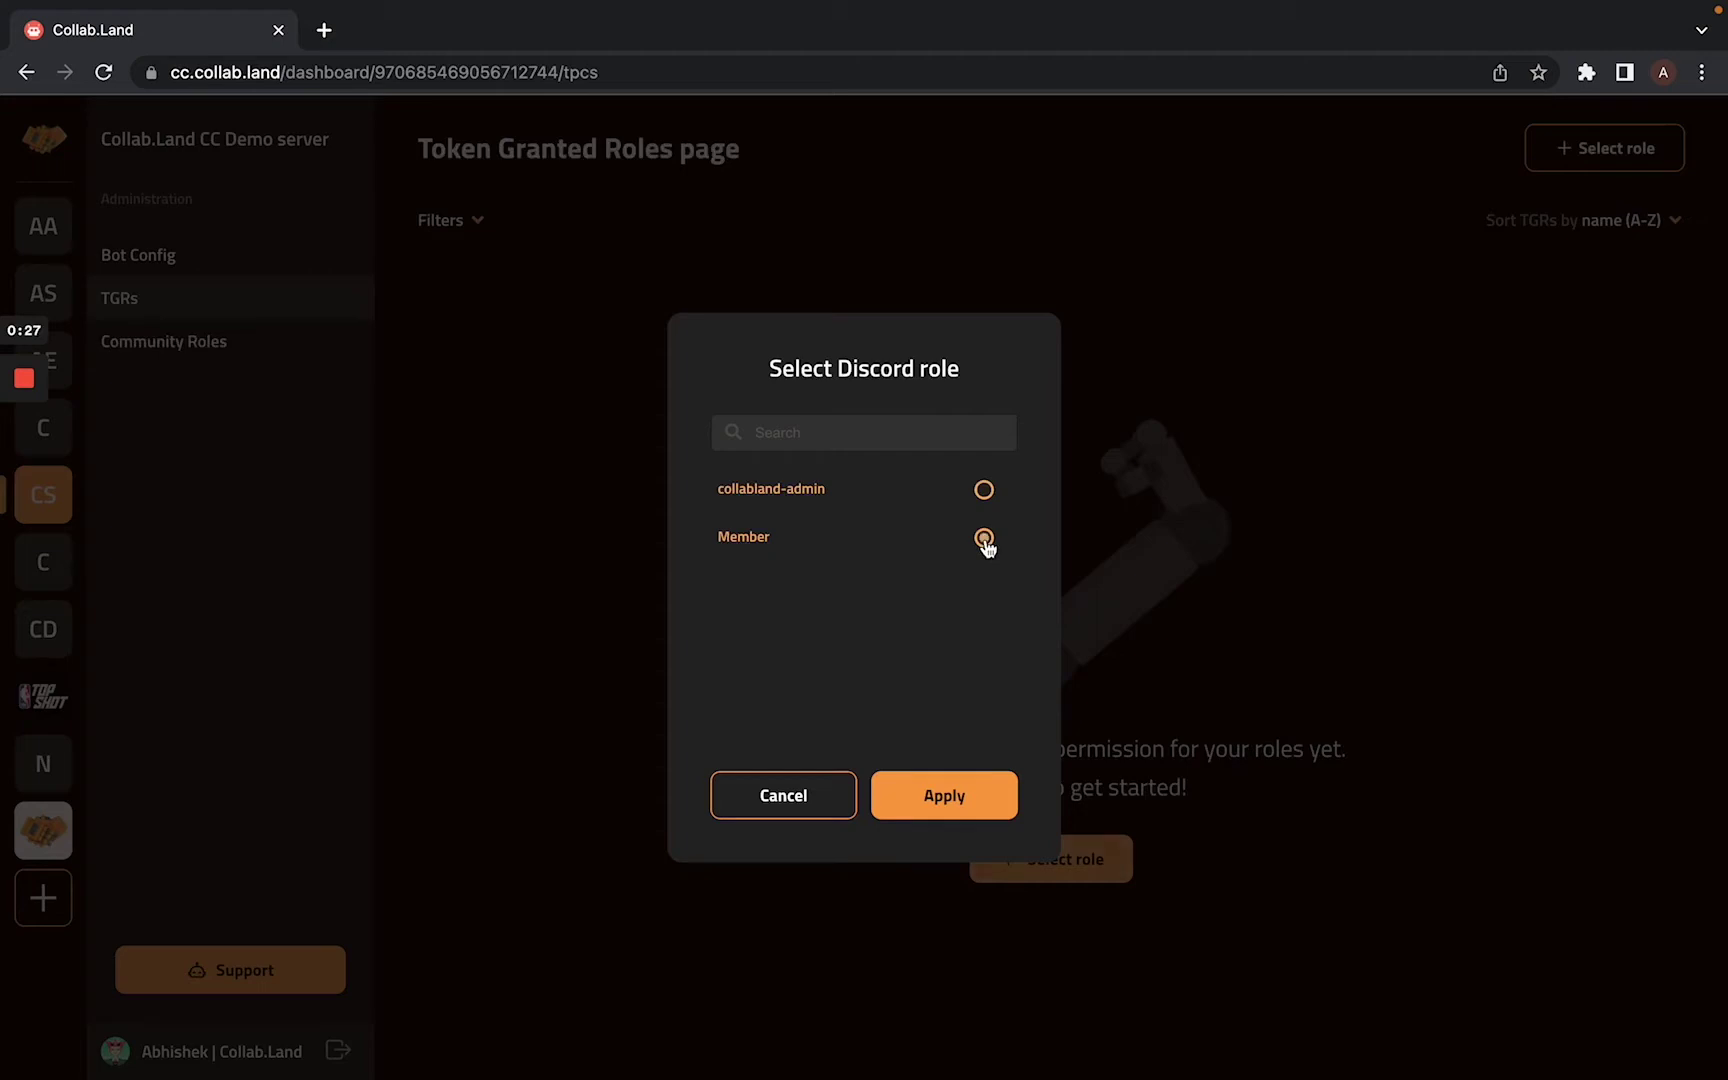
left_click(944, 801)
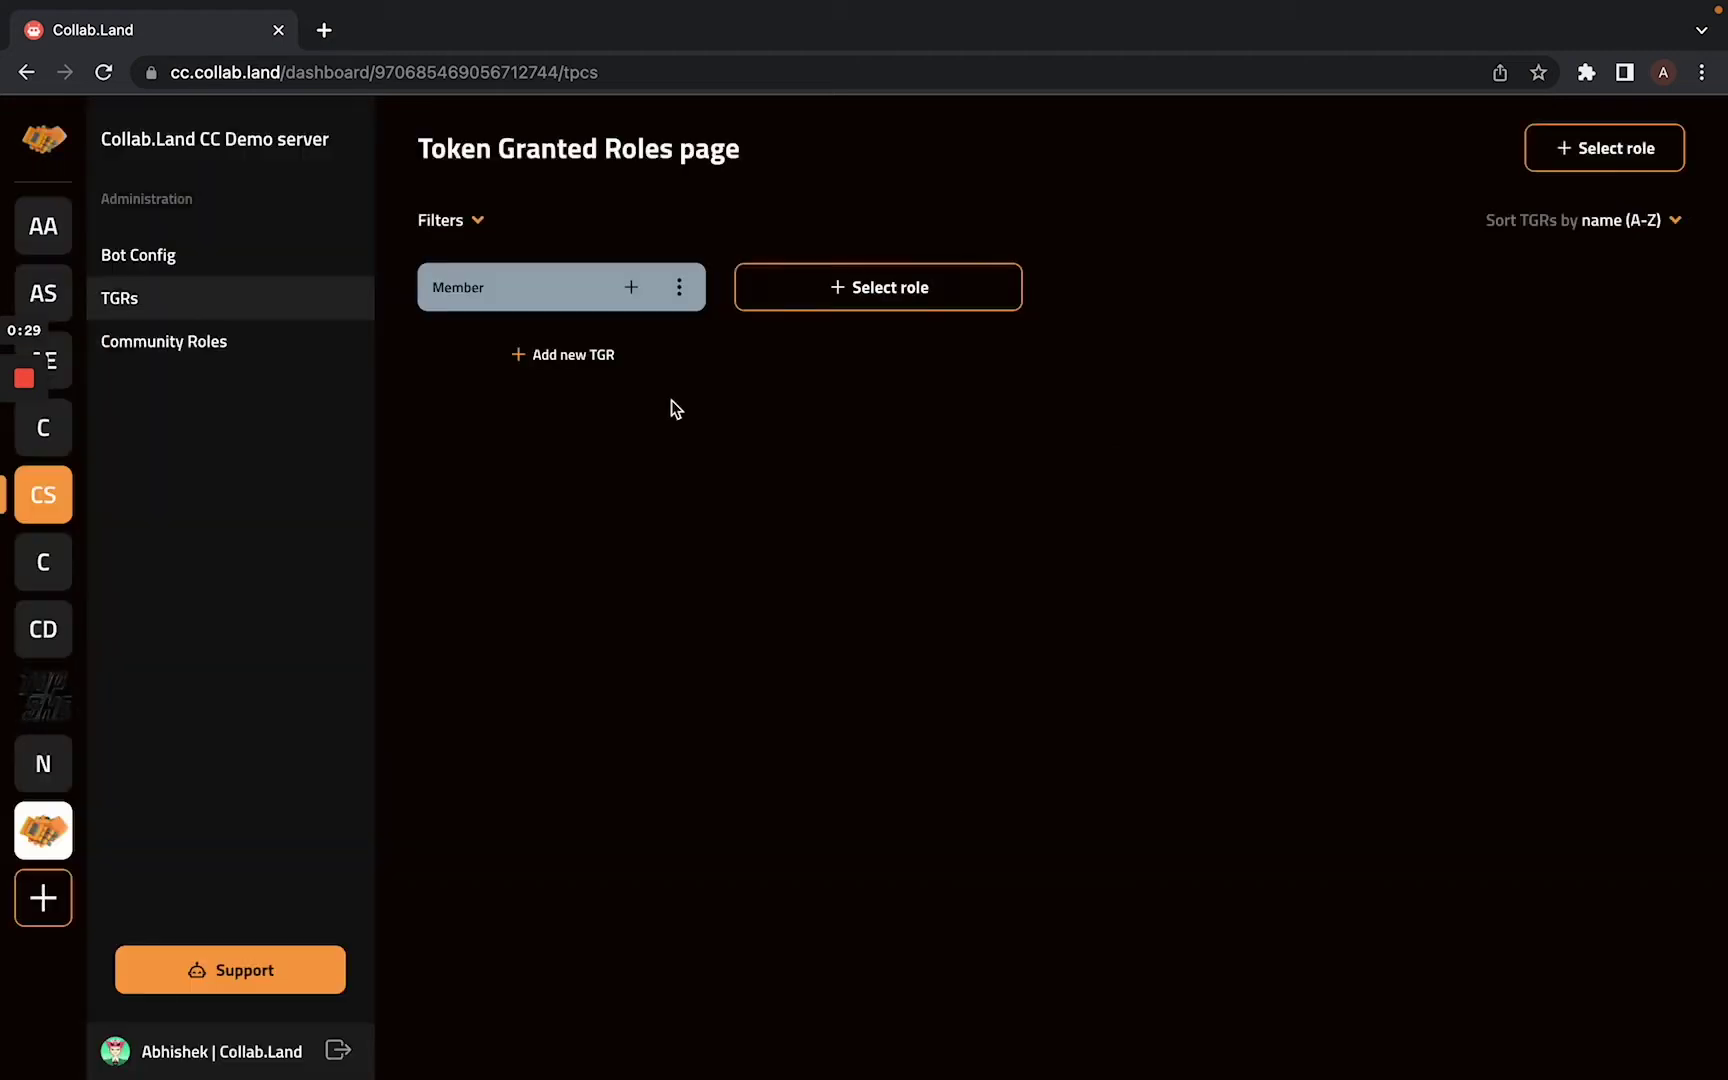
Start a new Member TGR described as 'ERC-1155 demo' on the Polygon chain.
left_click(577, 356)
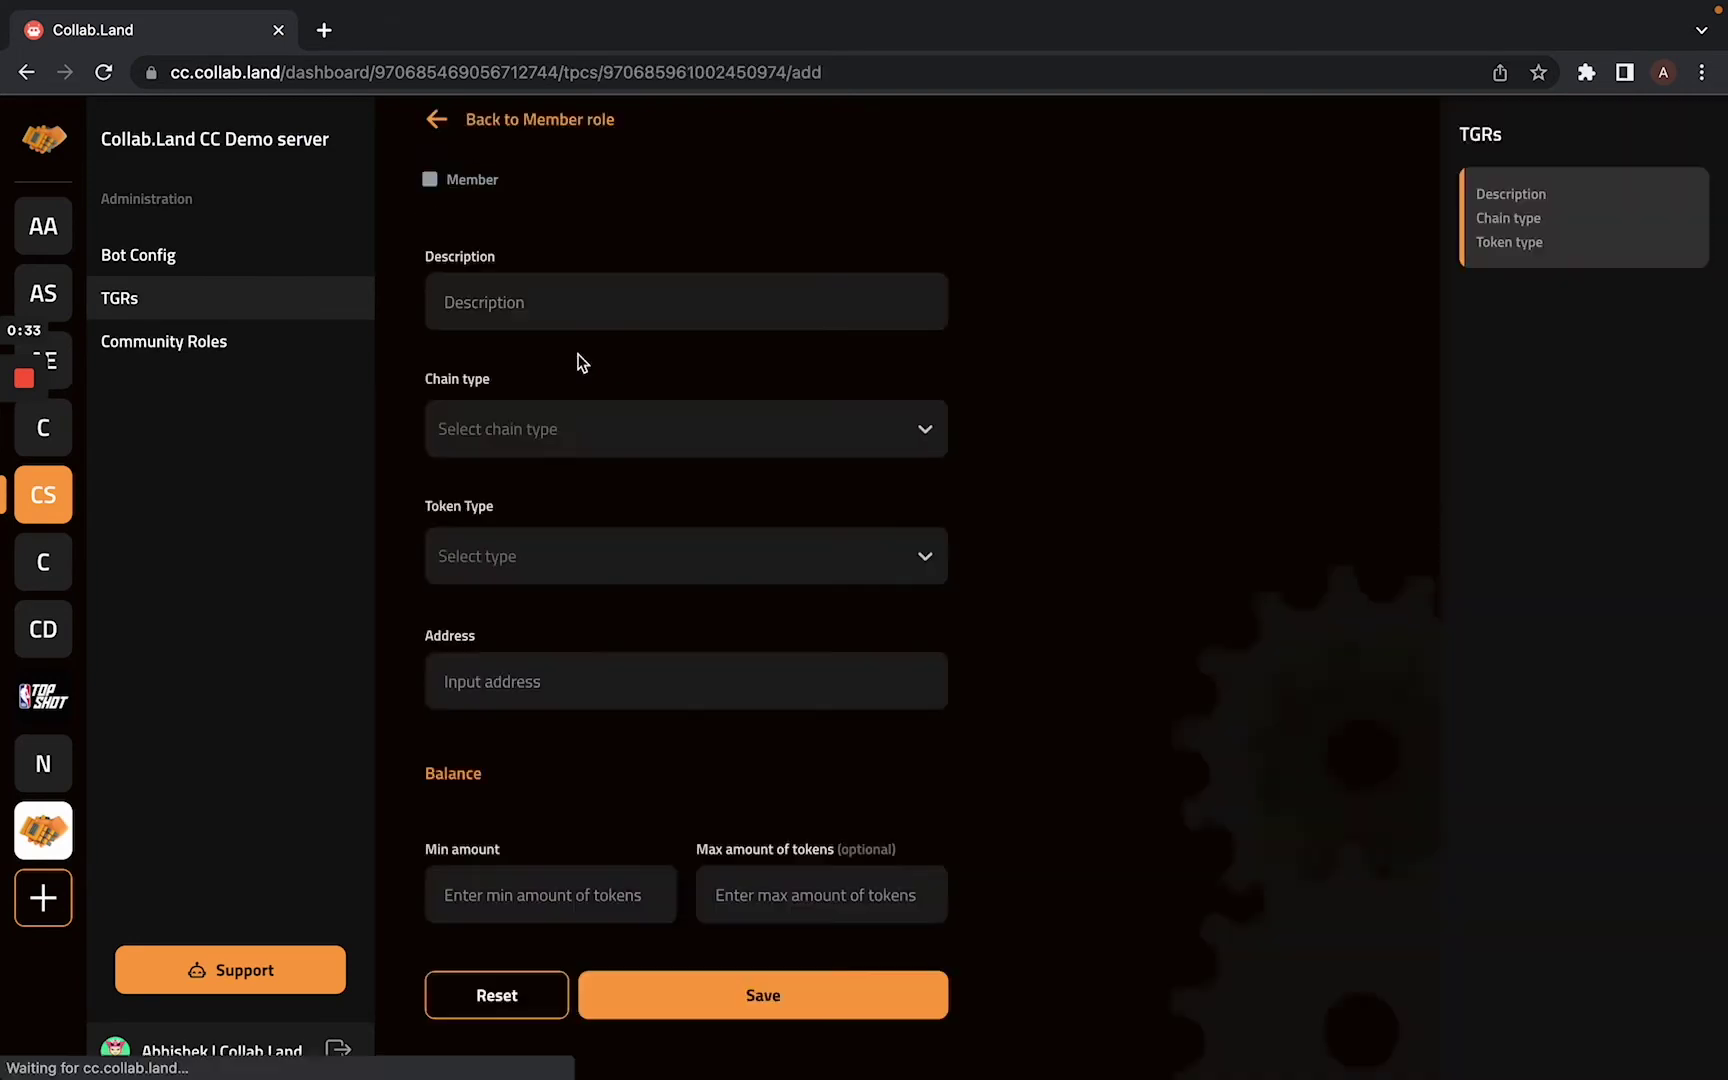
left_click(596, 313)
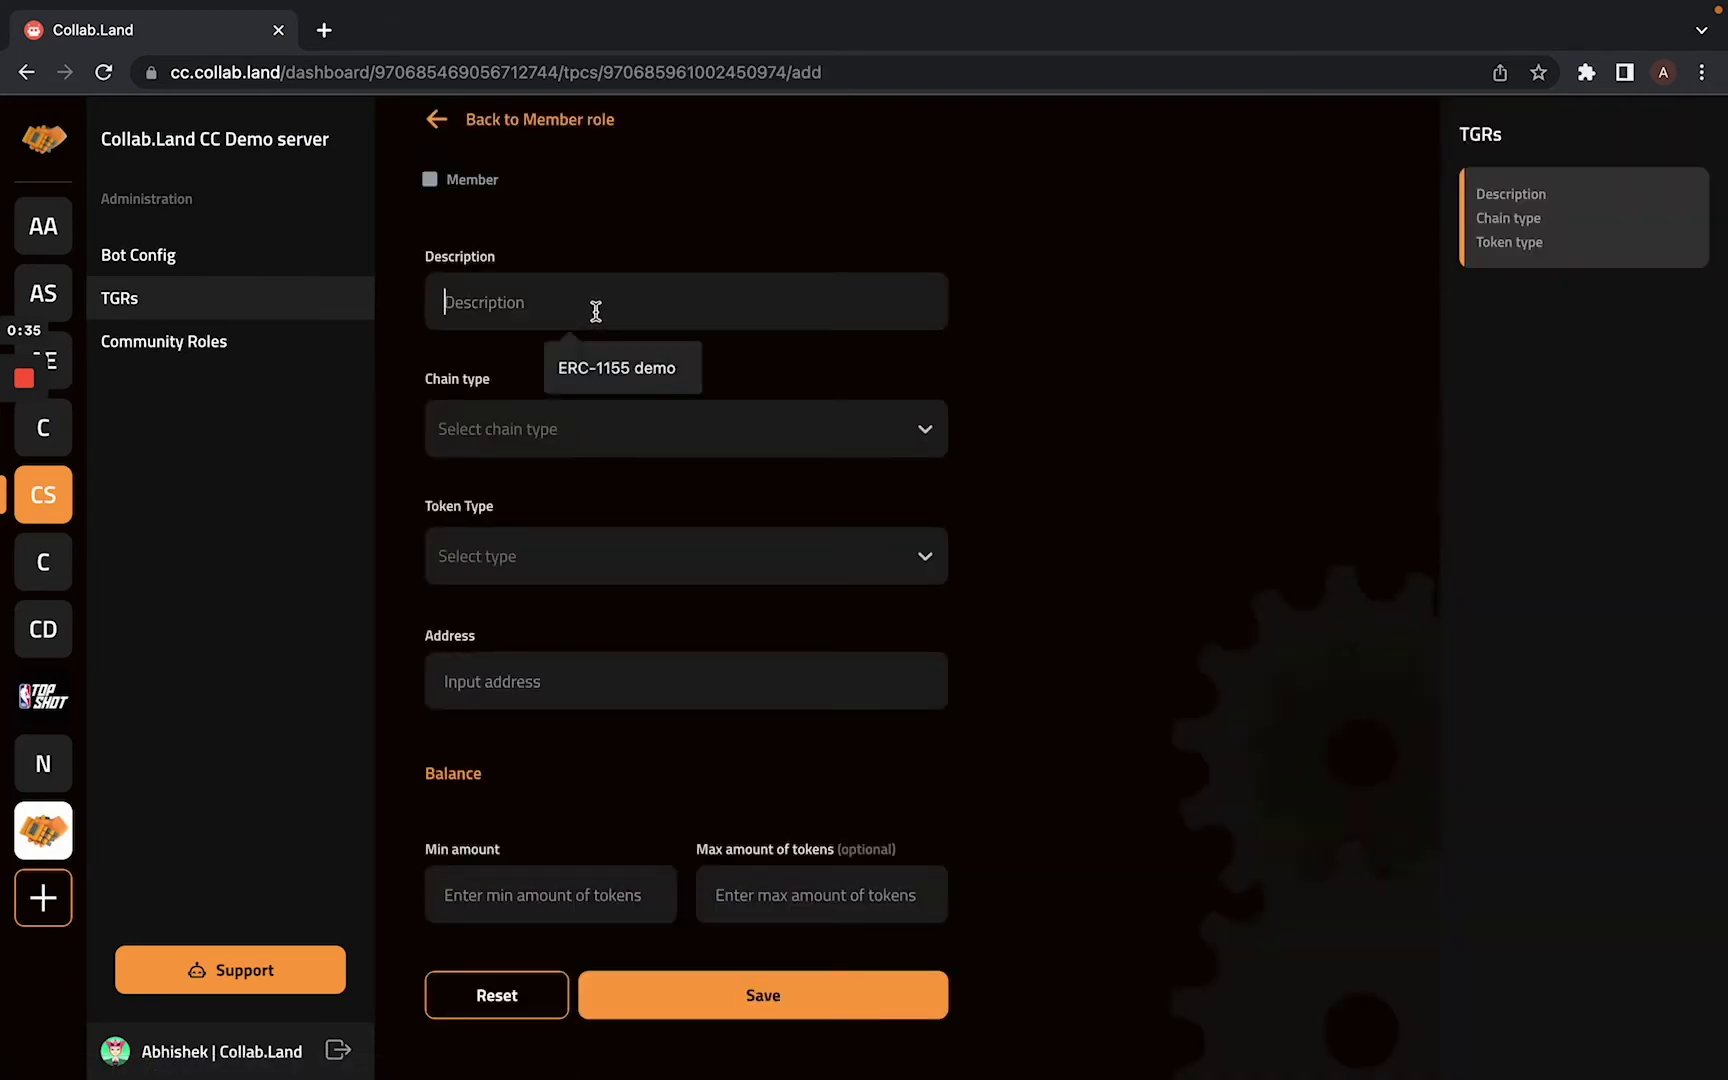
left_click(605, 368)
left_click(600, 432)
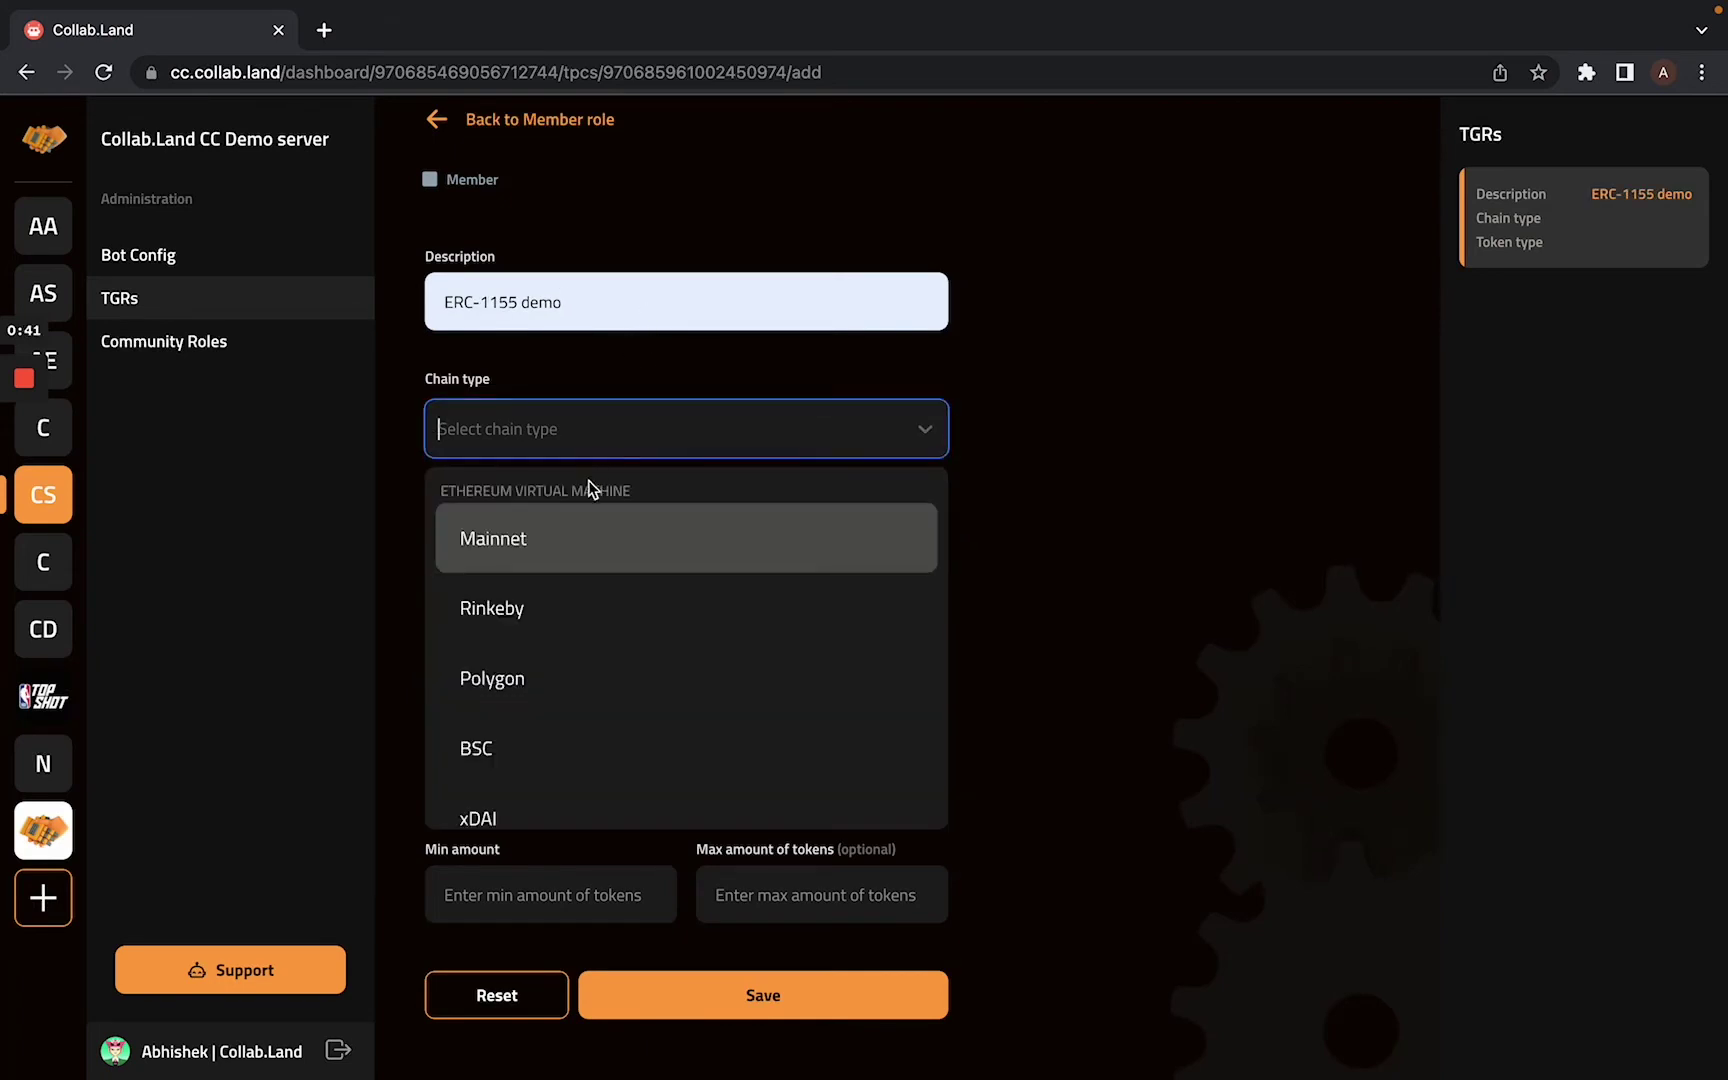
left_click(523, 670)
Check the token's OpenSea page, then set the token type to ERC1155.
key("ctrl+Right")
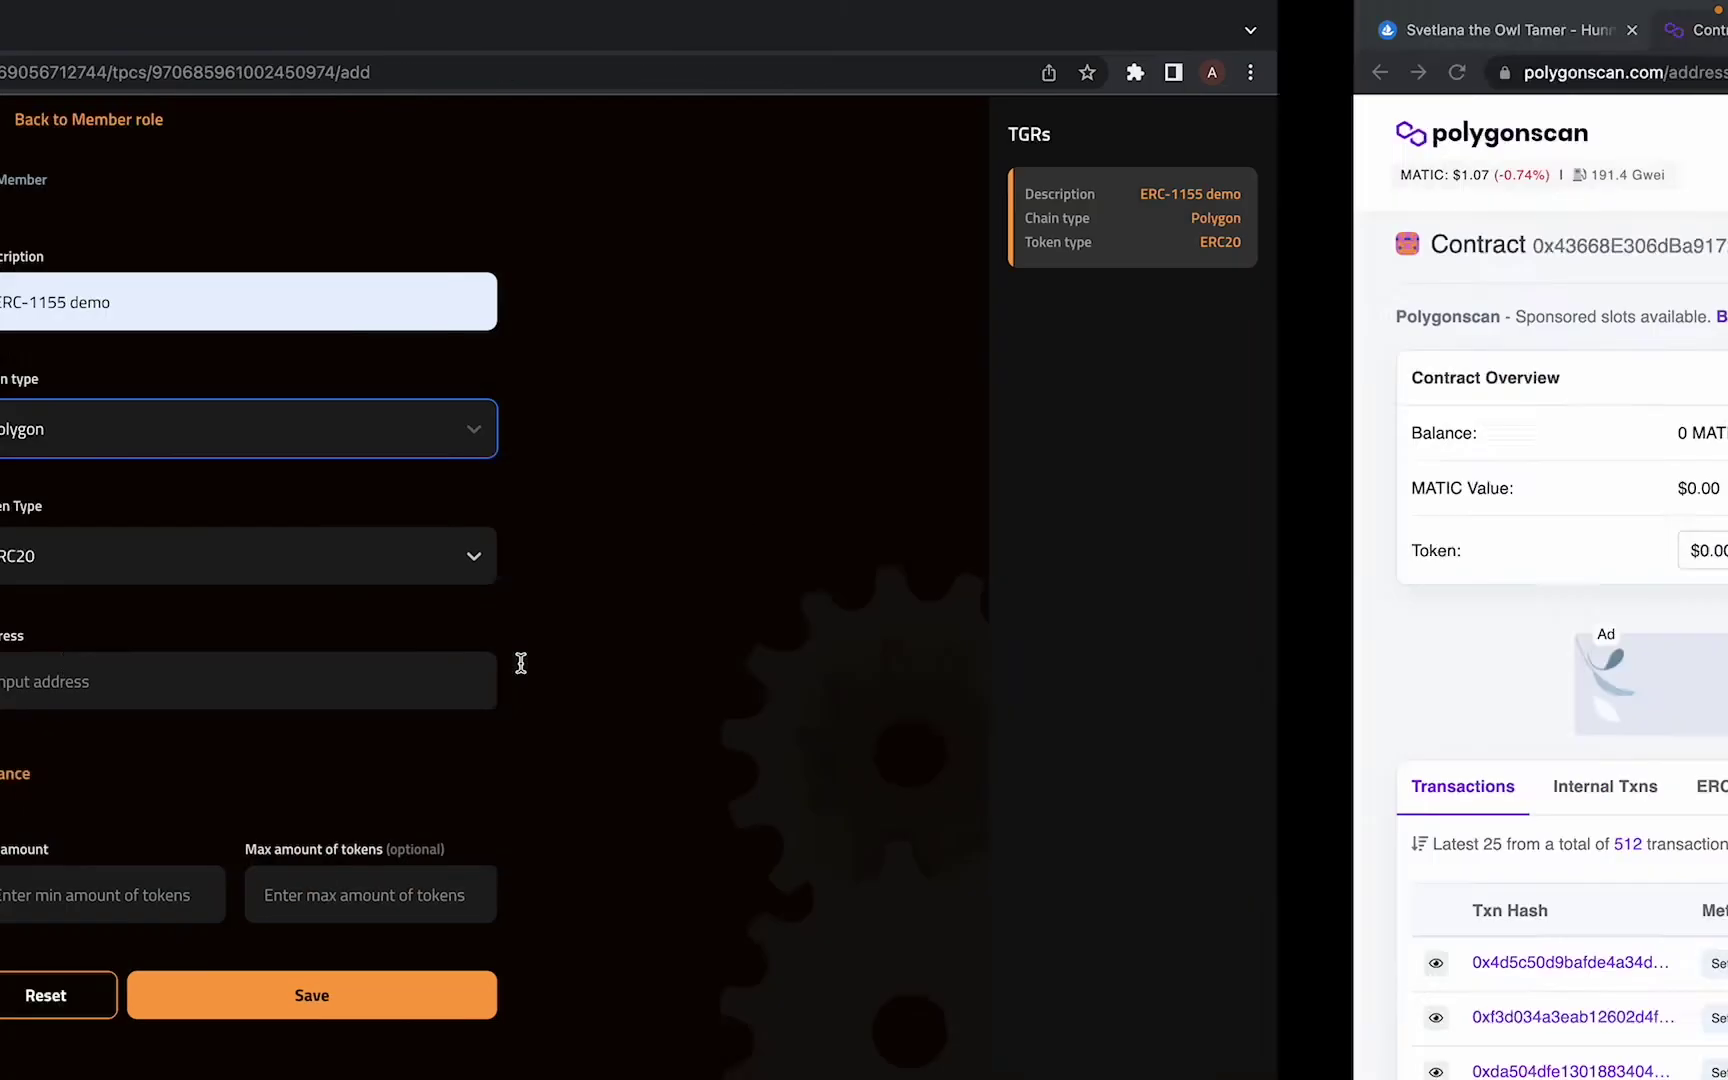
left_click(181, 33)
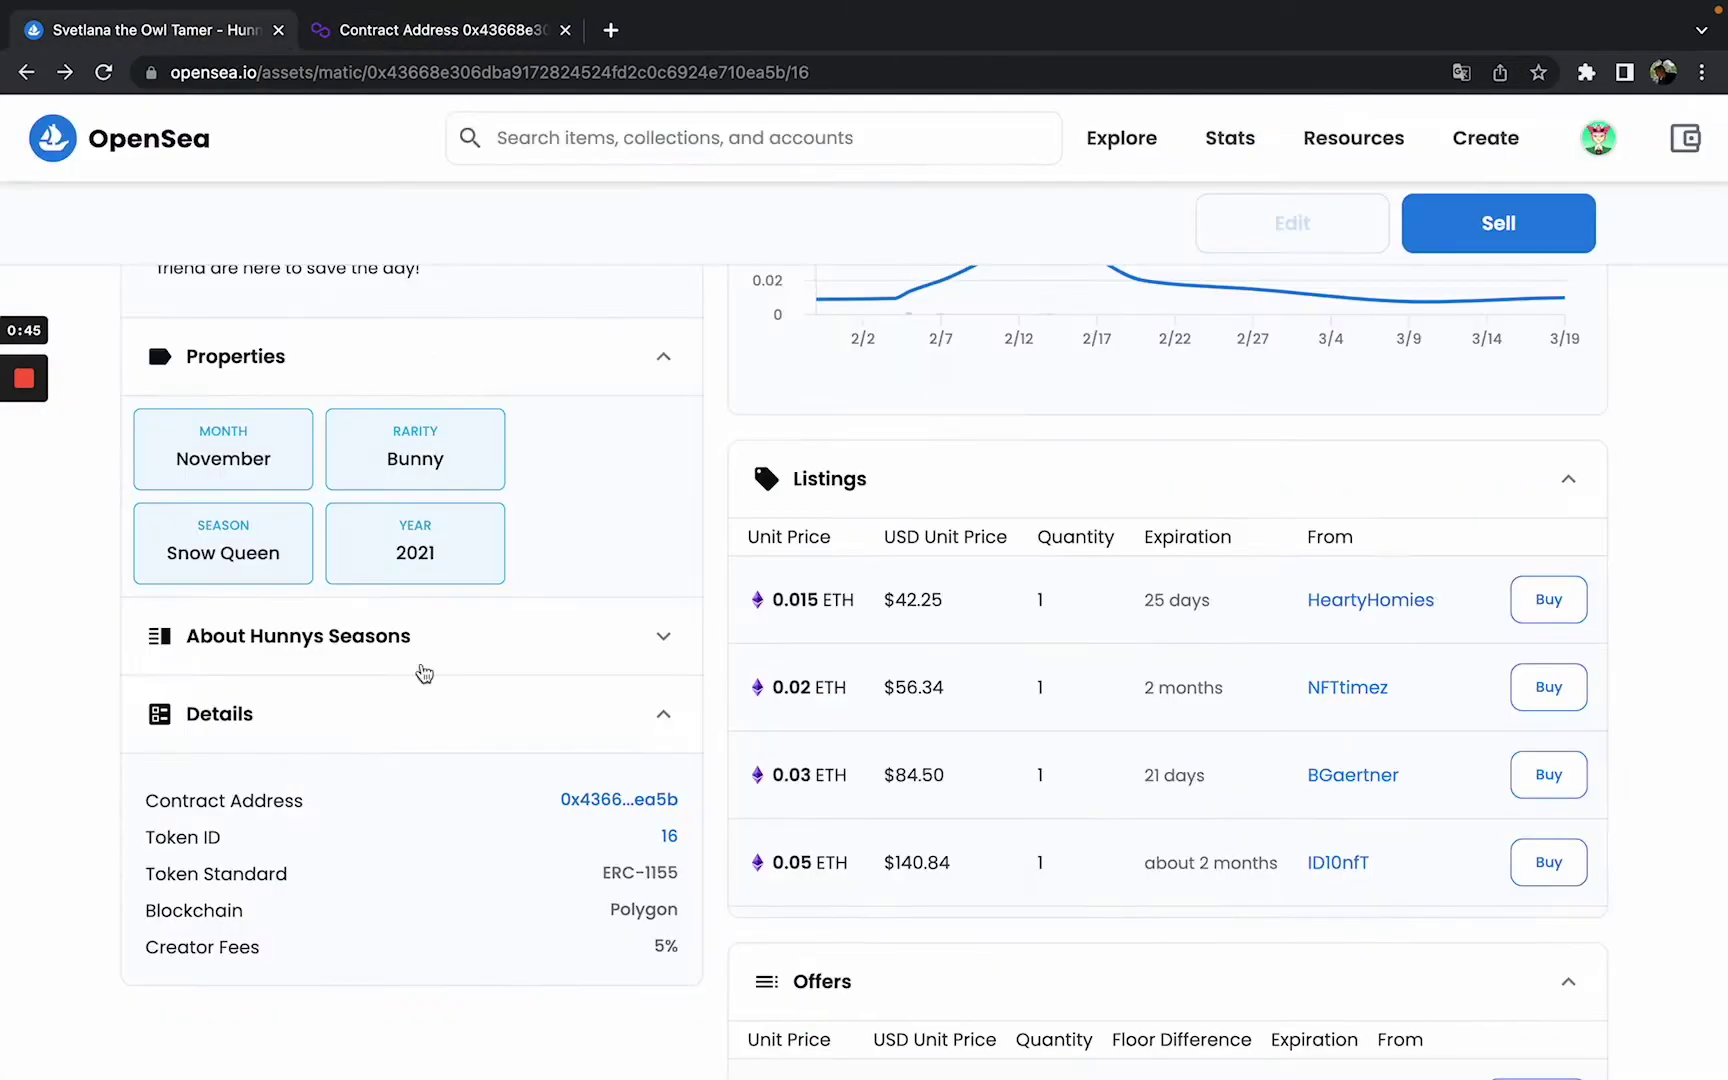
key("ctrl+Left")
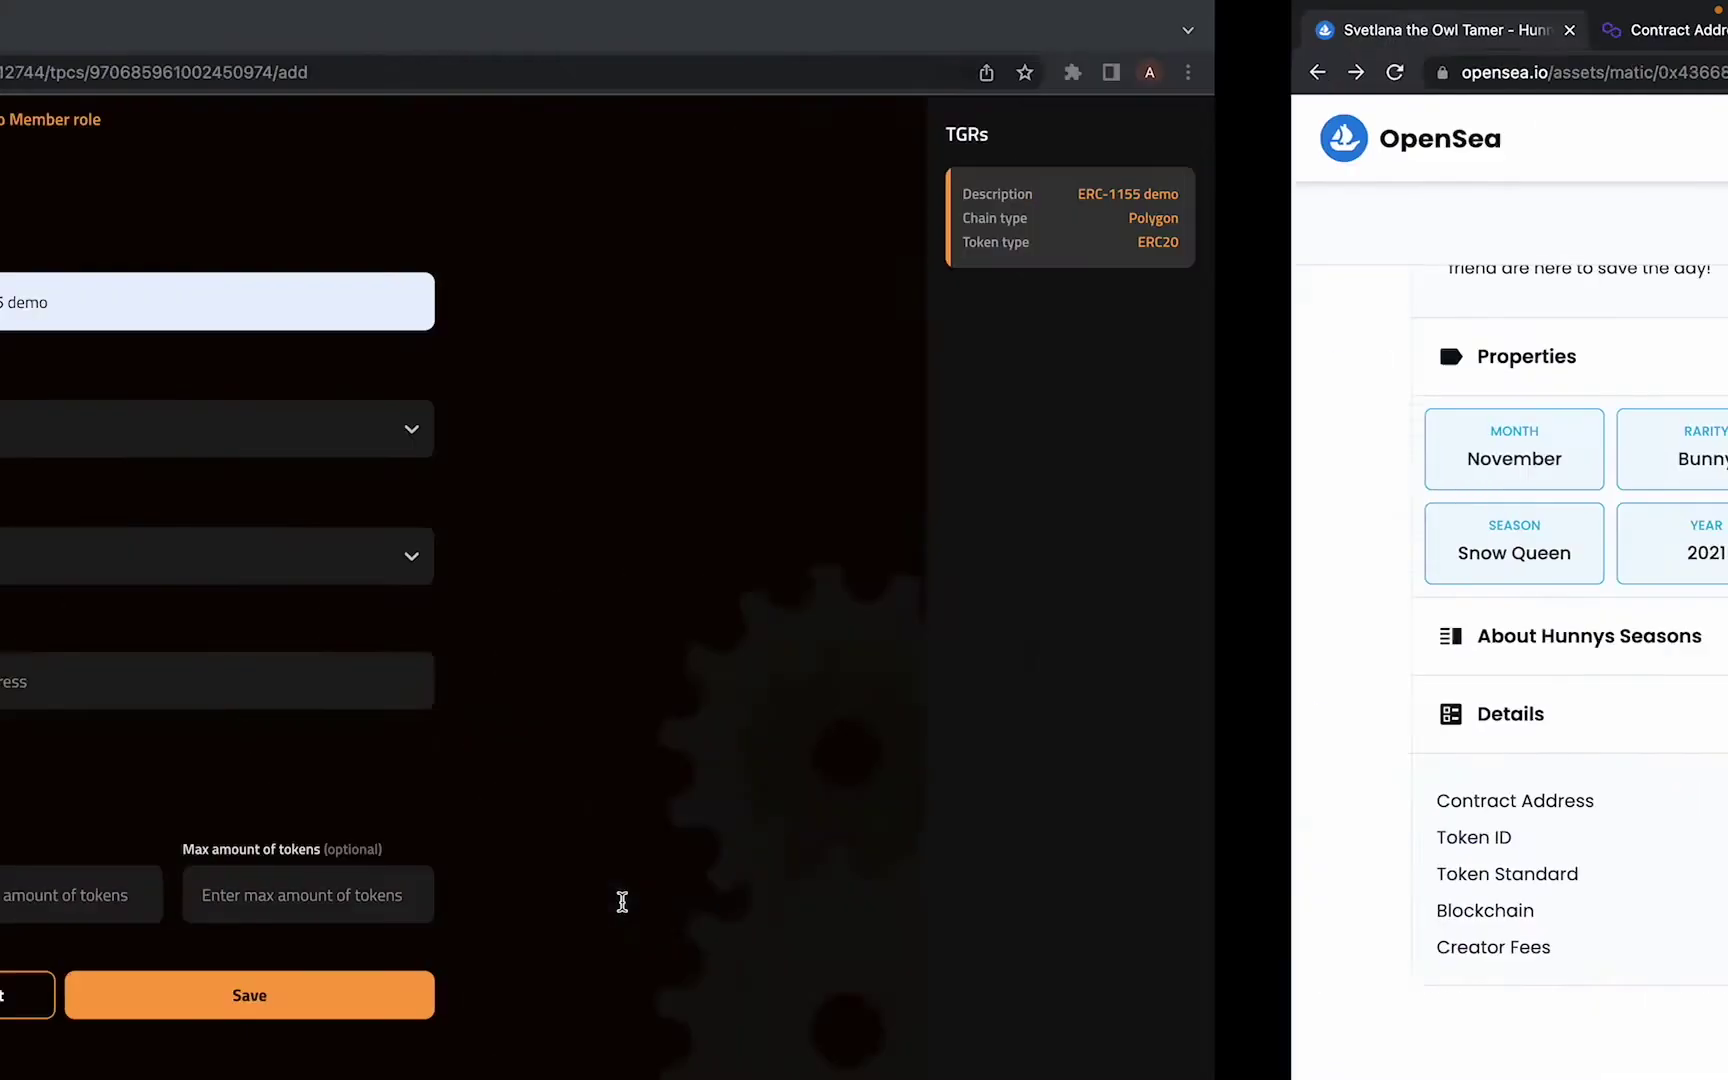
left_click(719, 578)
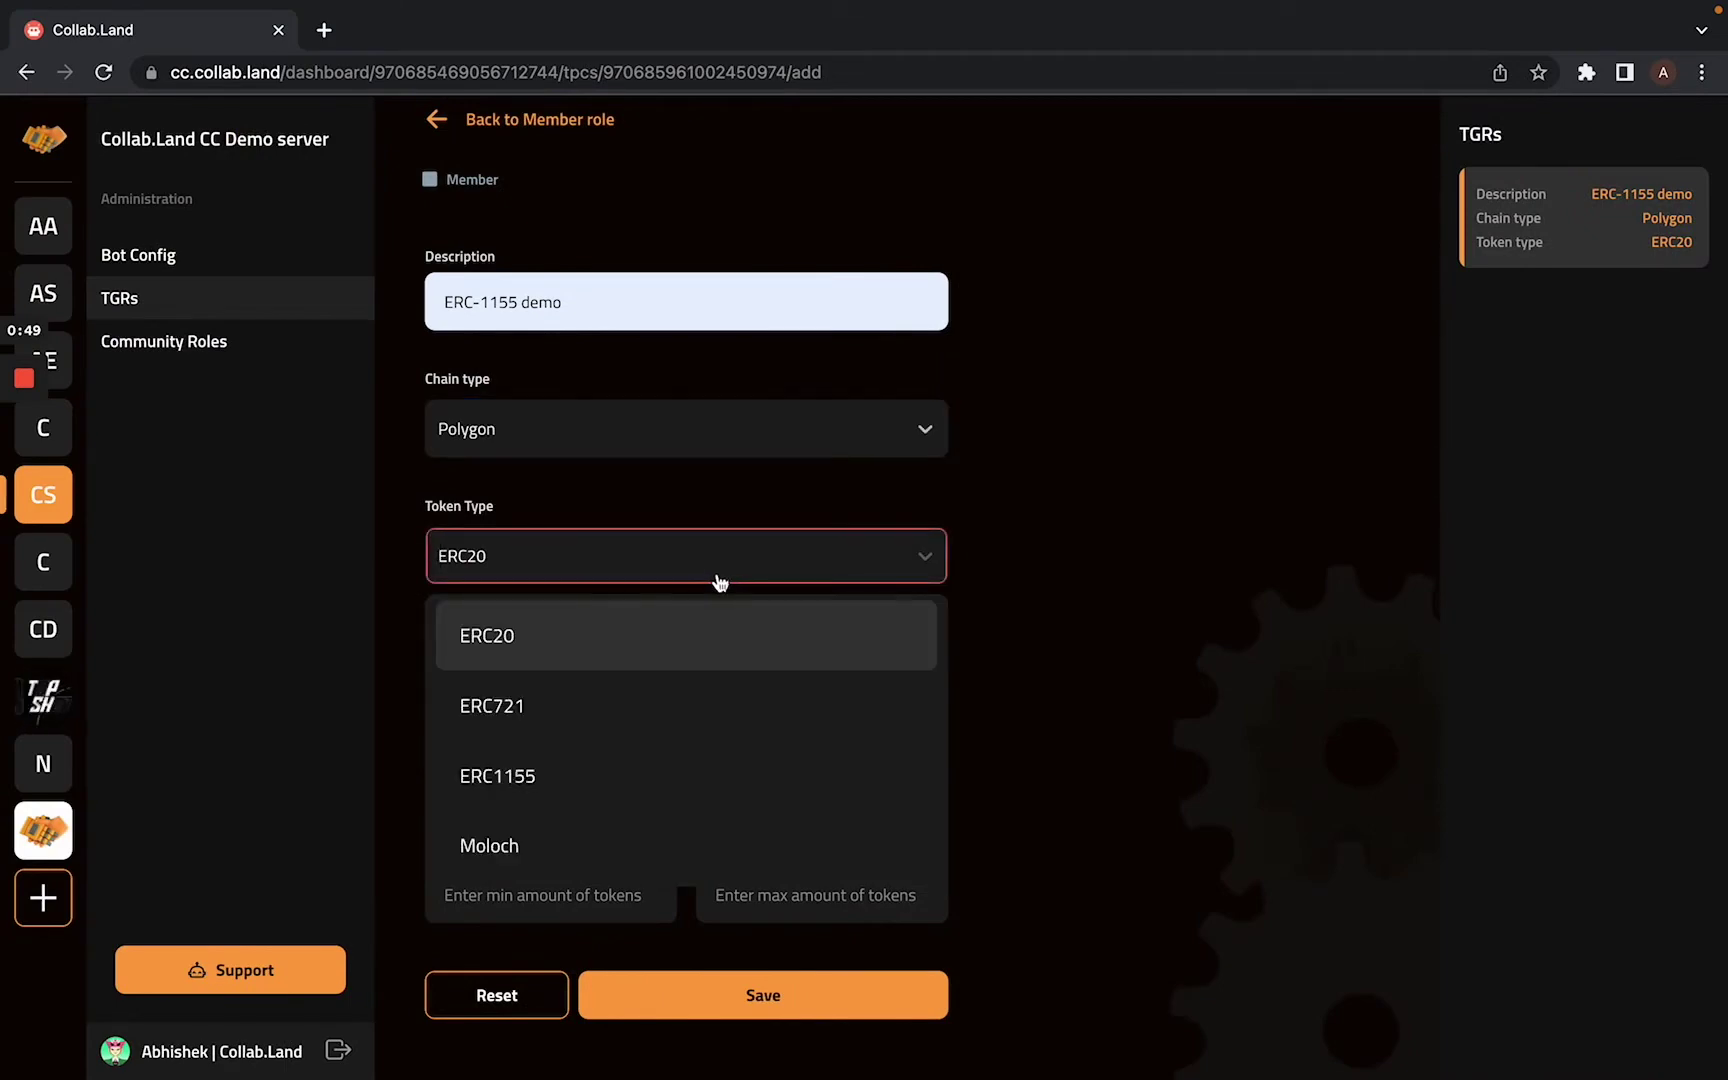
left_click(620, 768)
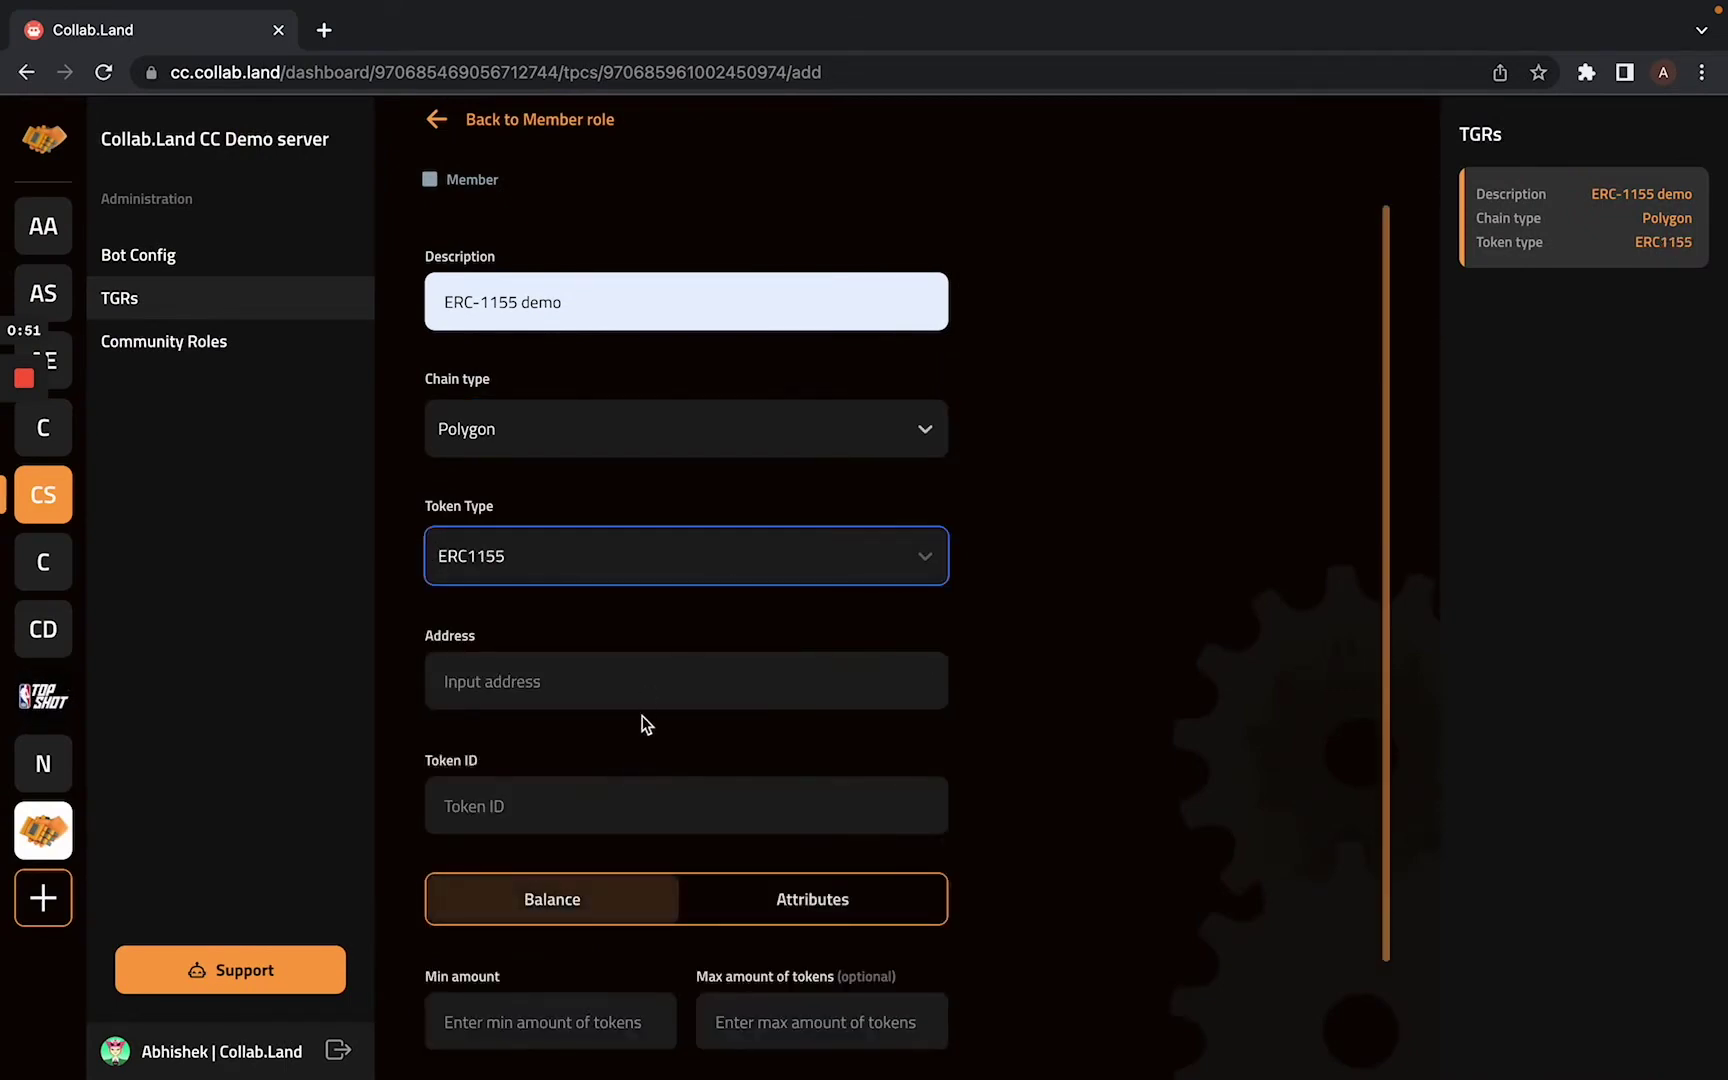
Paste the Hunnys Seasons contract address from Polygonscan into the Address field.
left_click(650, 683)
key("ctrl+Right")
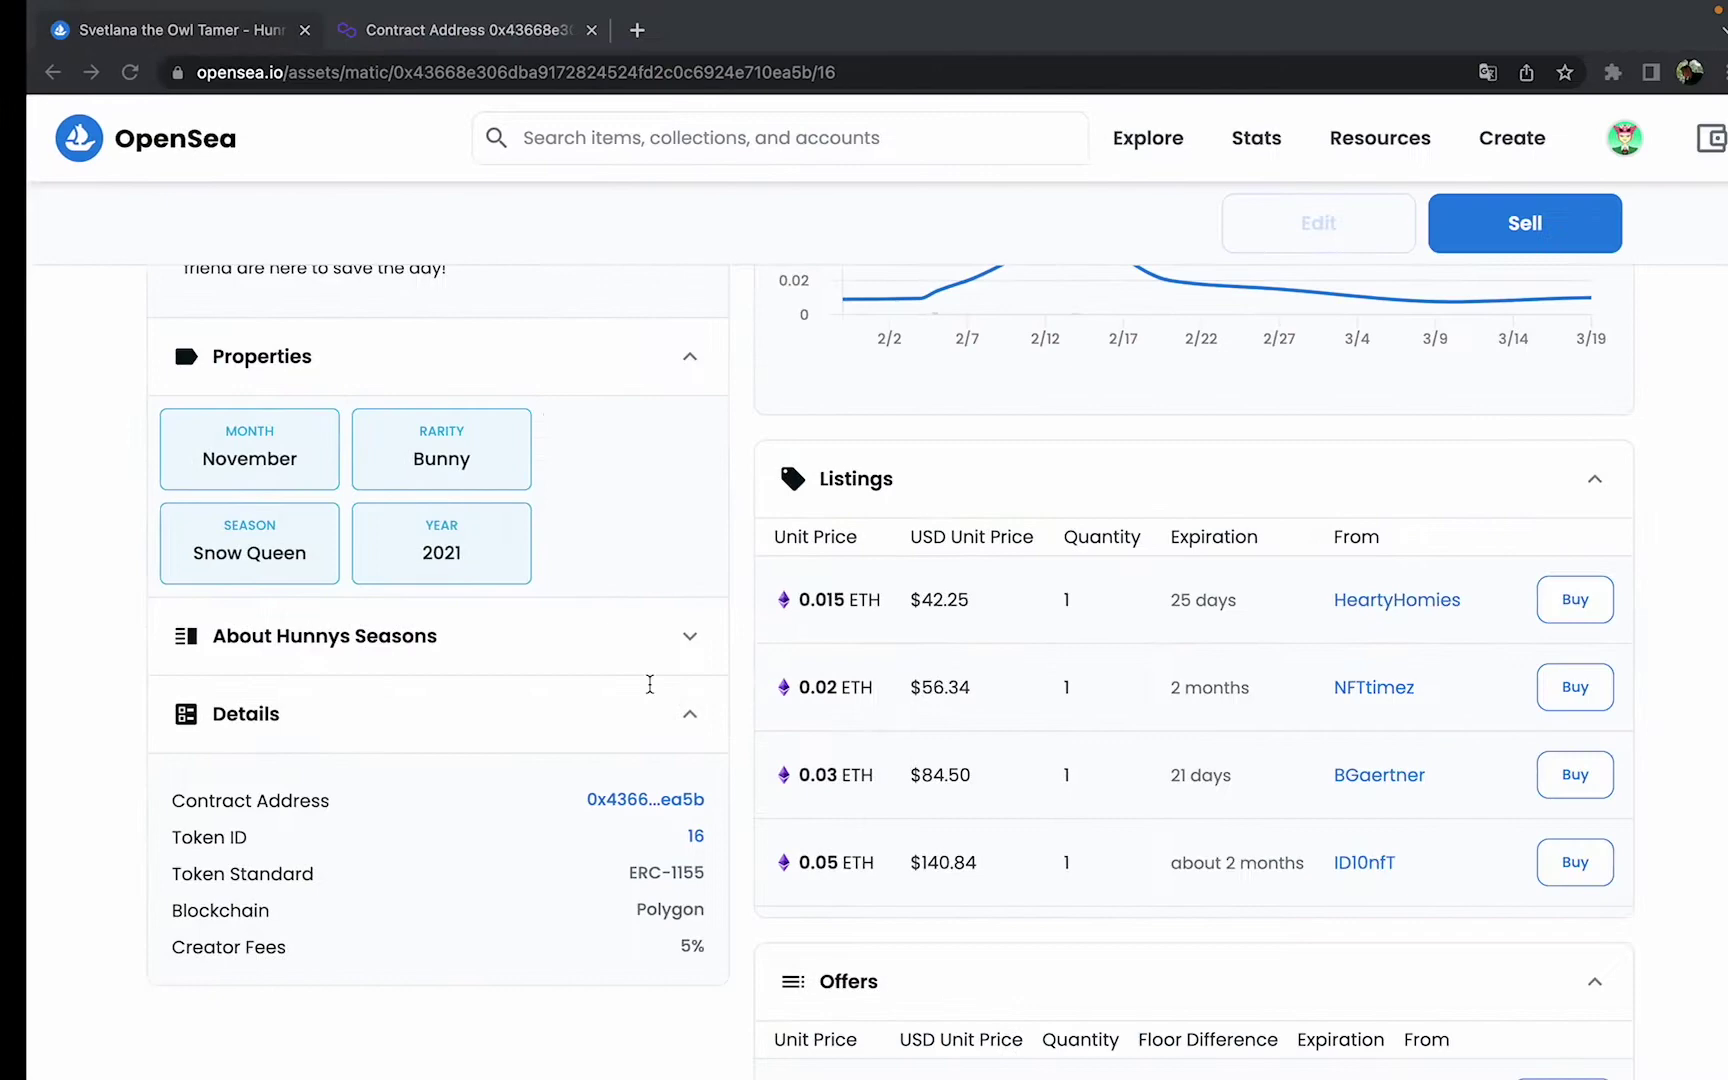
left_click(485, 40)
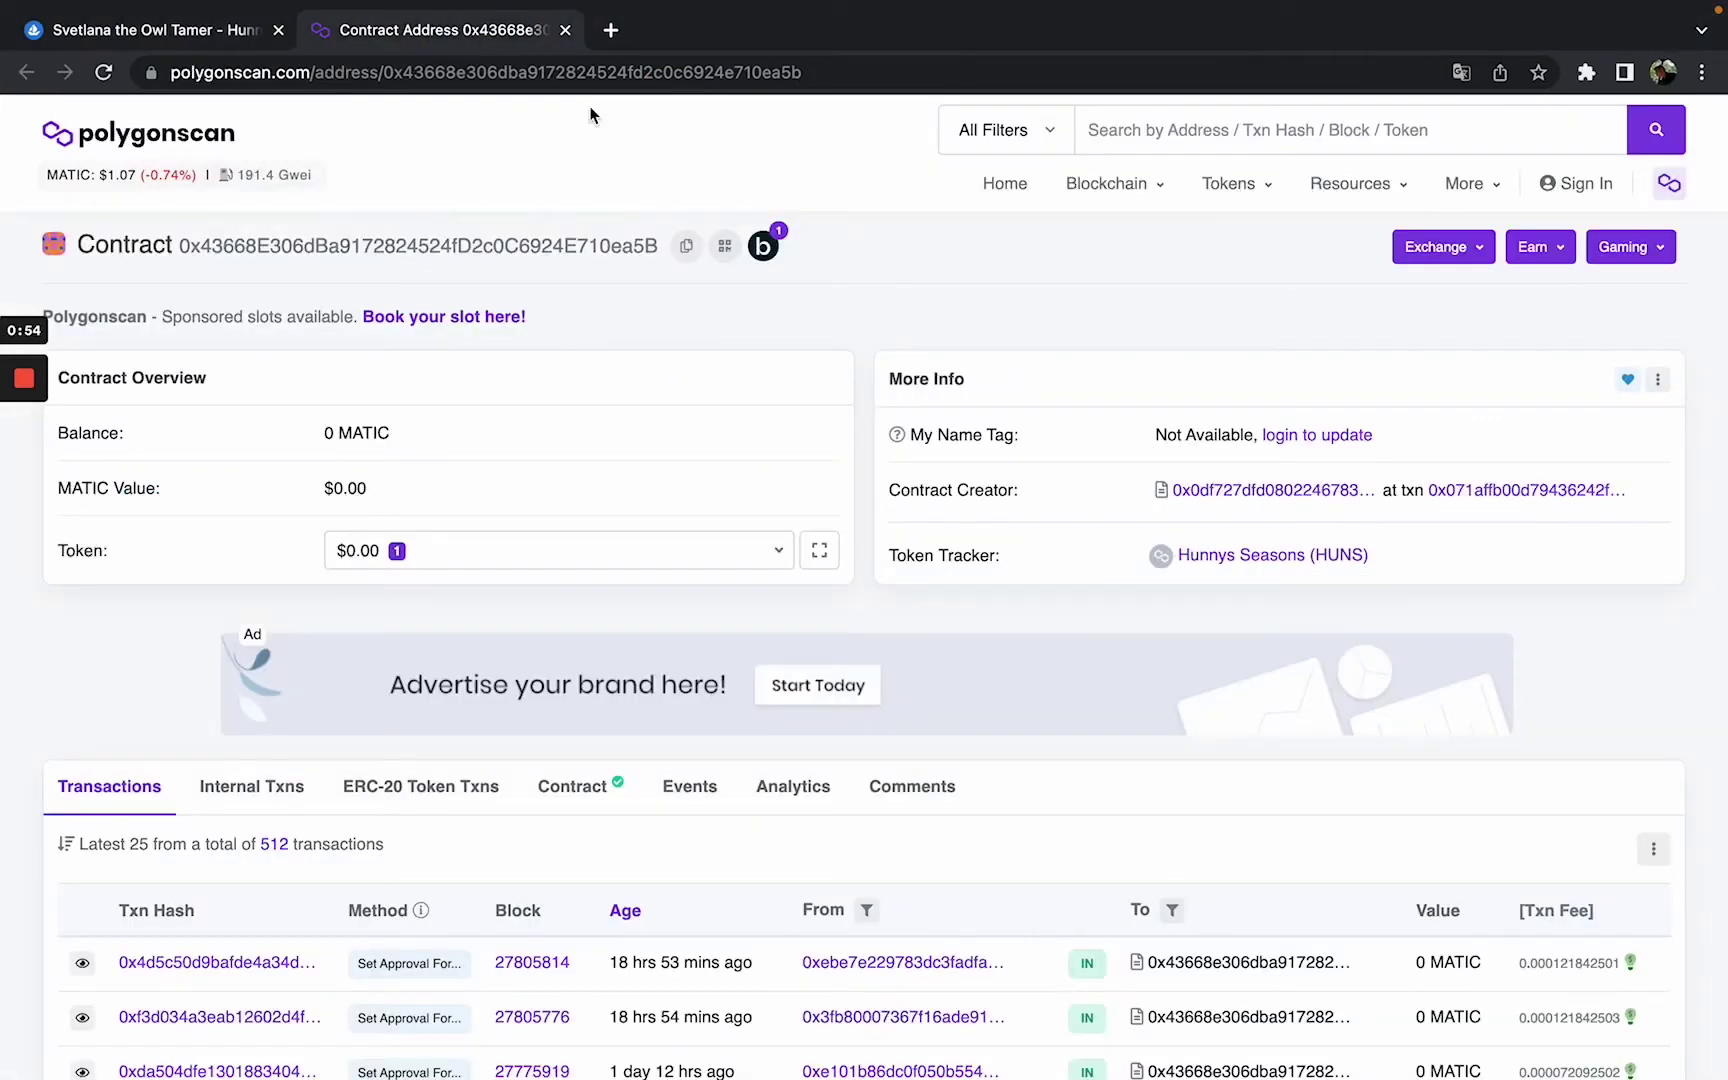
left_click(686, 245)
key("ctrl+Left")
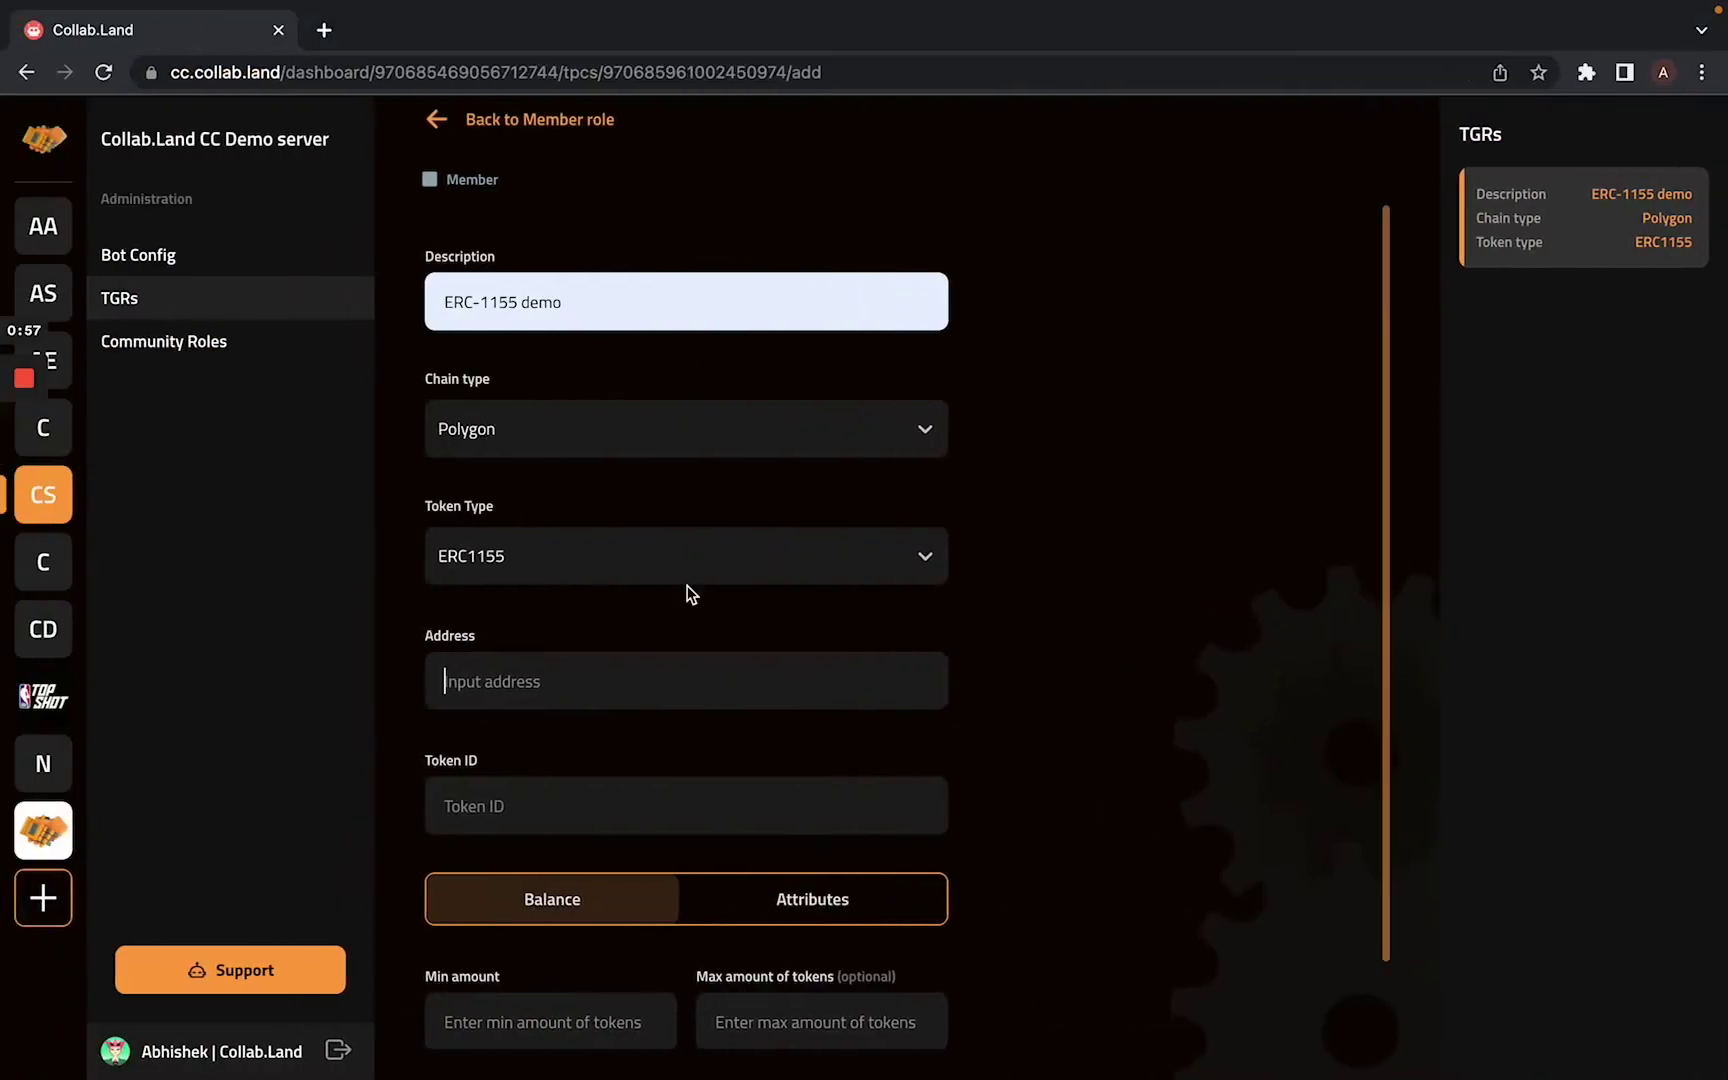
key("ctrl+v")
Review the token details on the OpenSea asset page before entering Token ID.
left_click(530, 806)
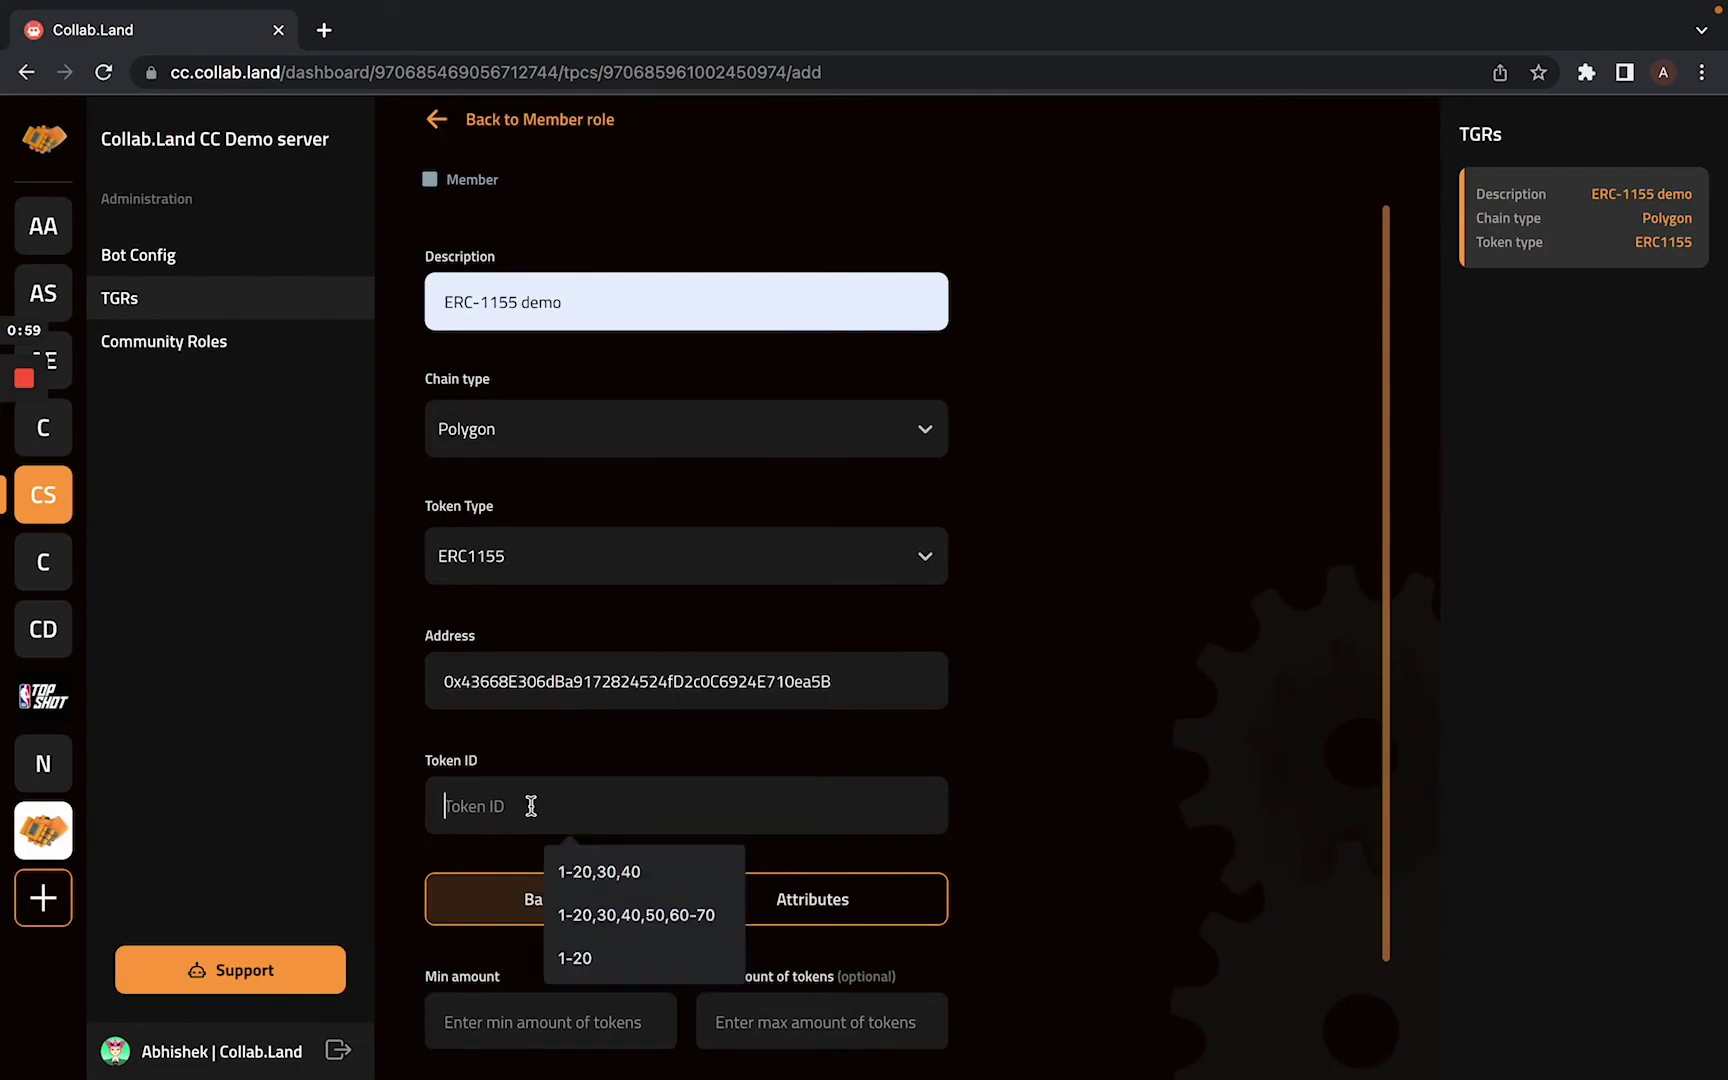
key("ctrl+Right")
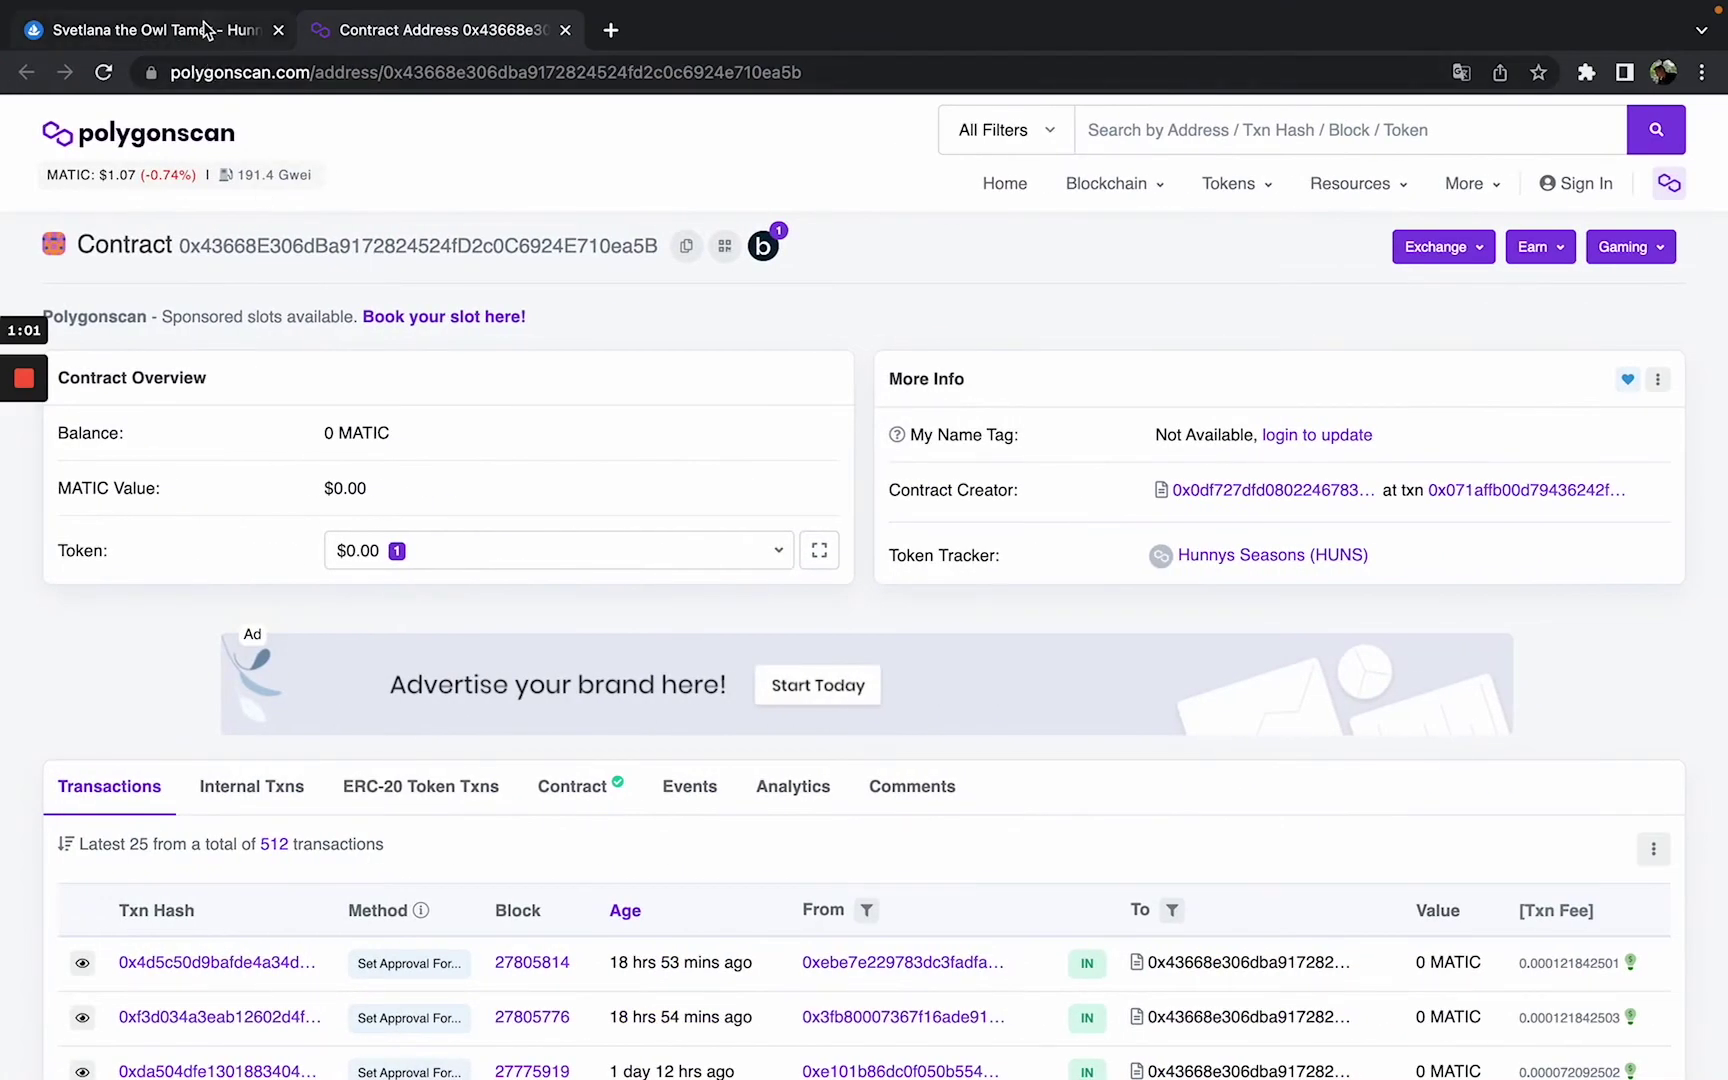
left_click(206, 31)
scroll(332, 329, "up", 4)
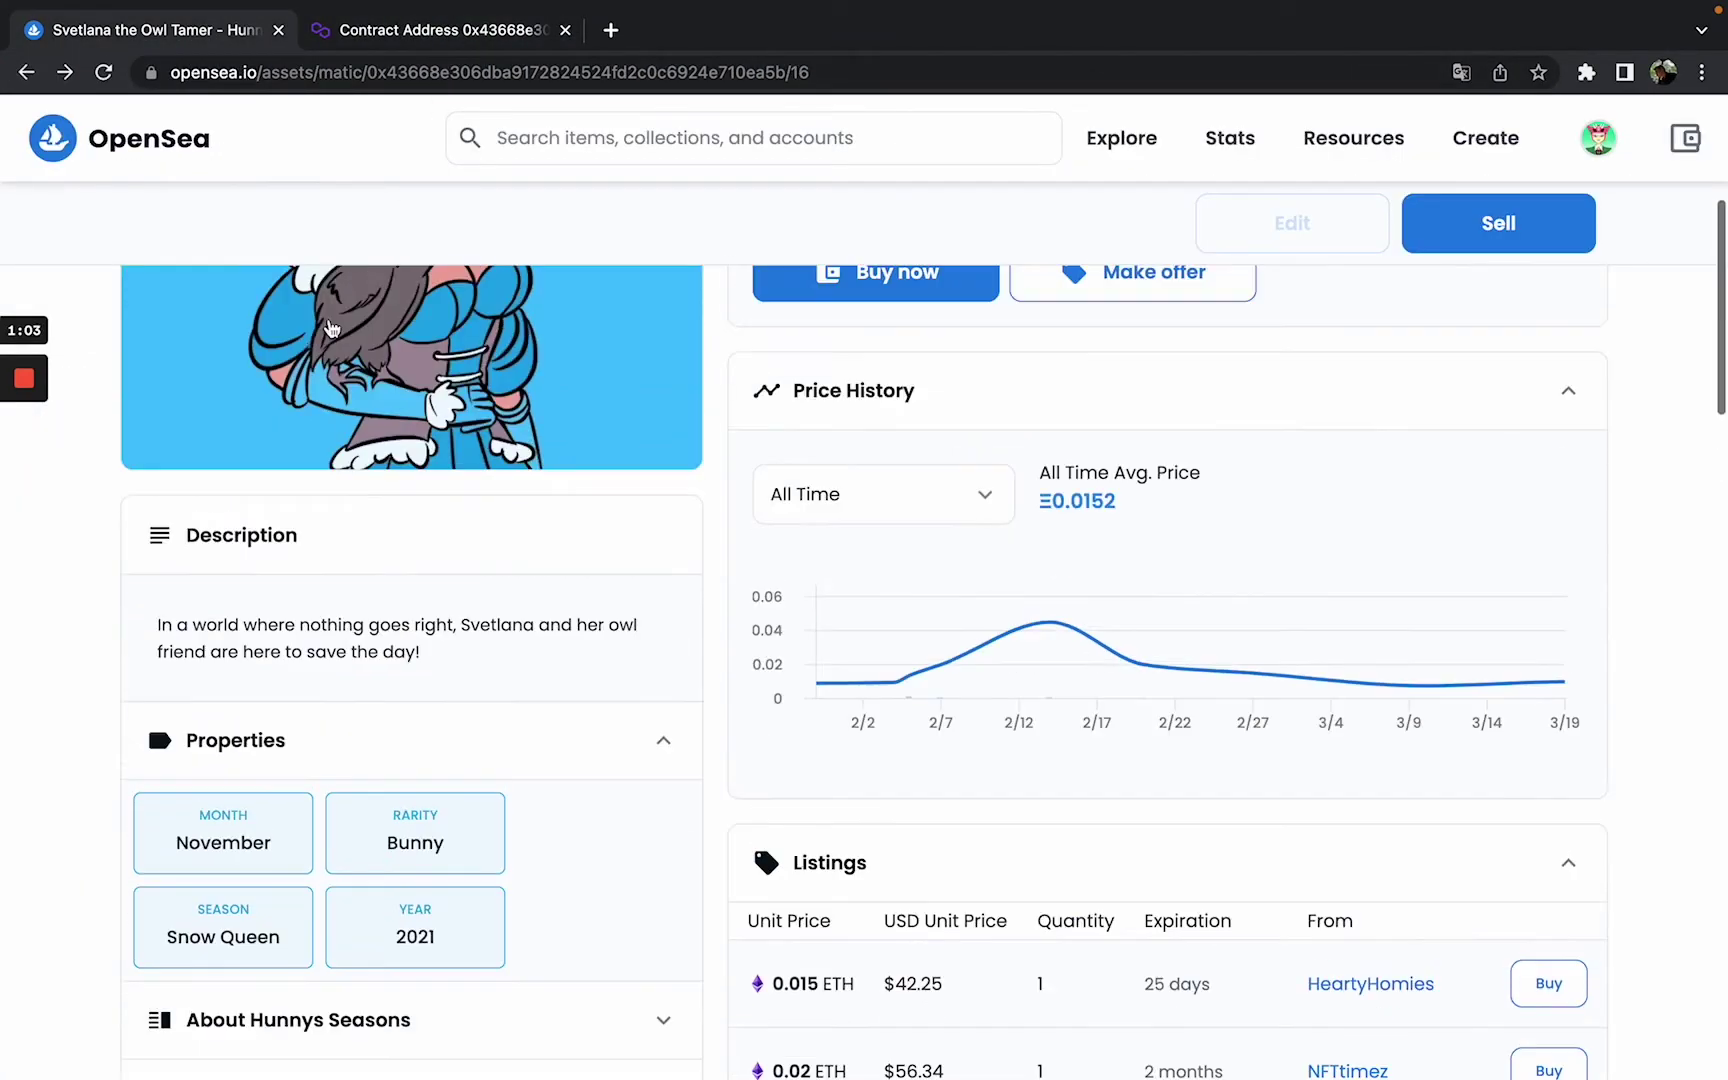
scroll(328, 328, "down", 5)
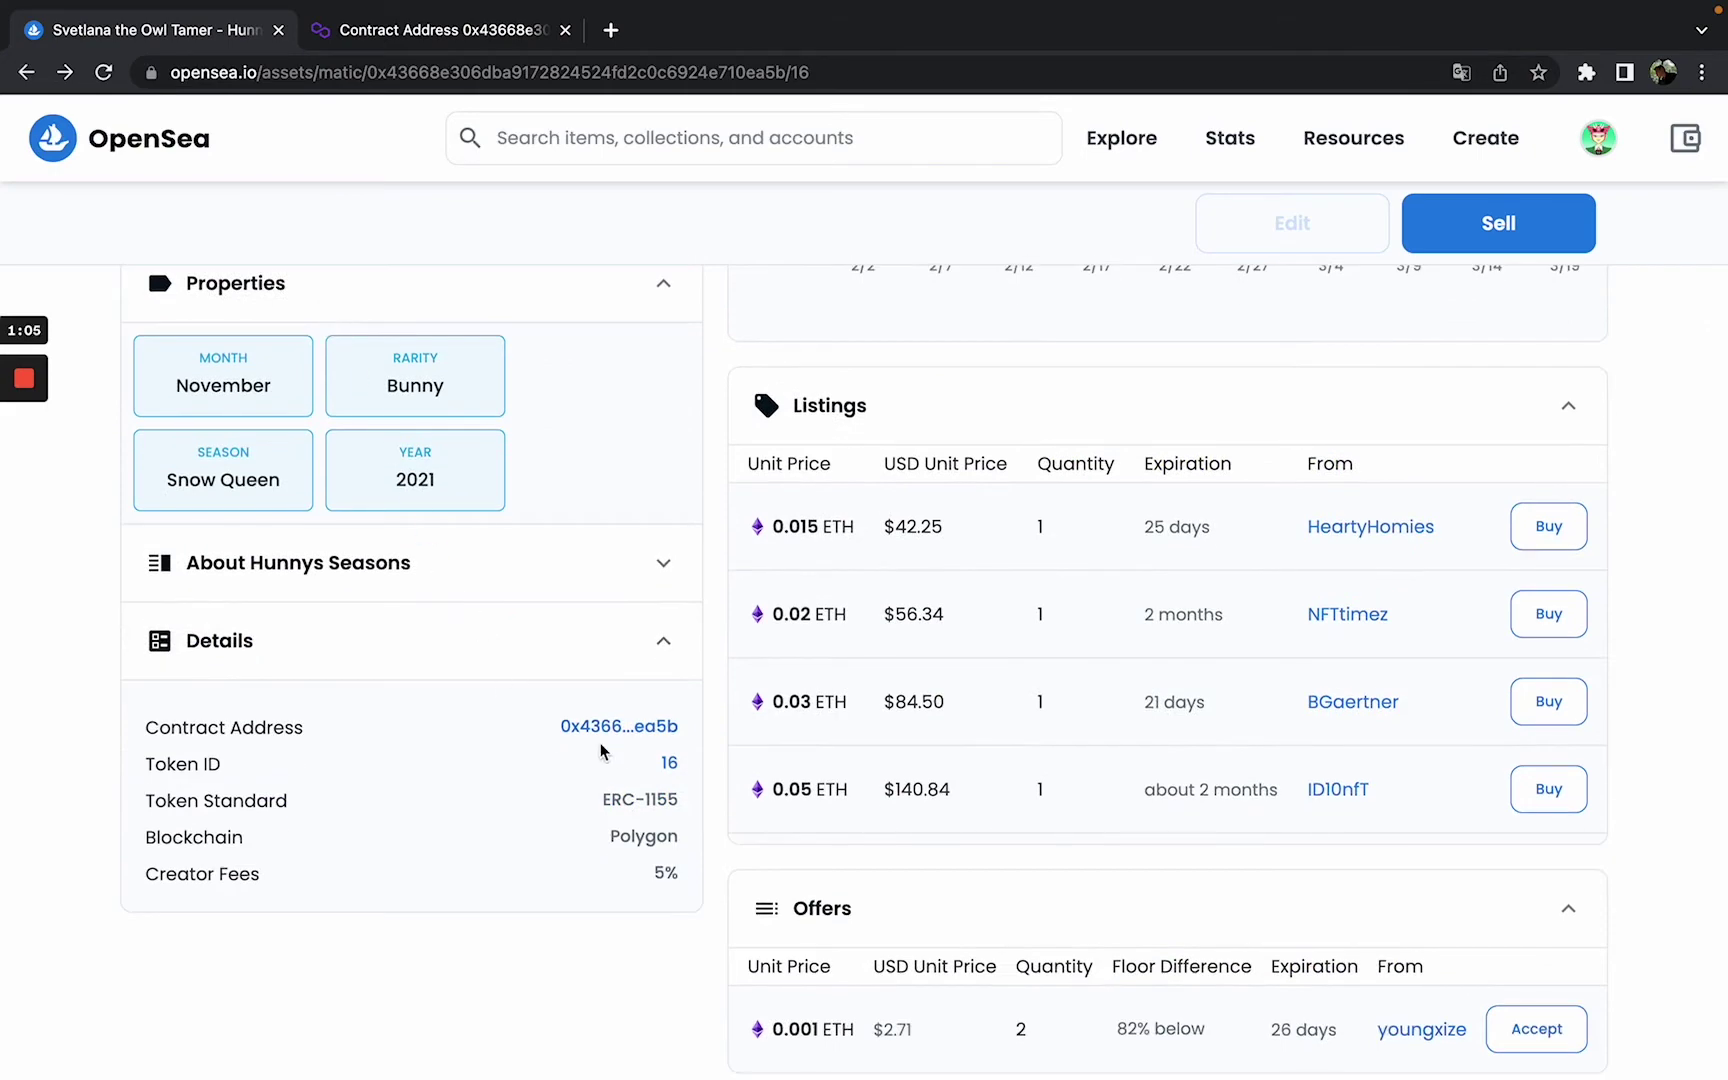
key("super+grave")
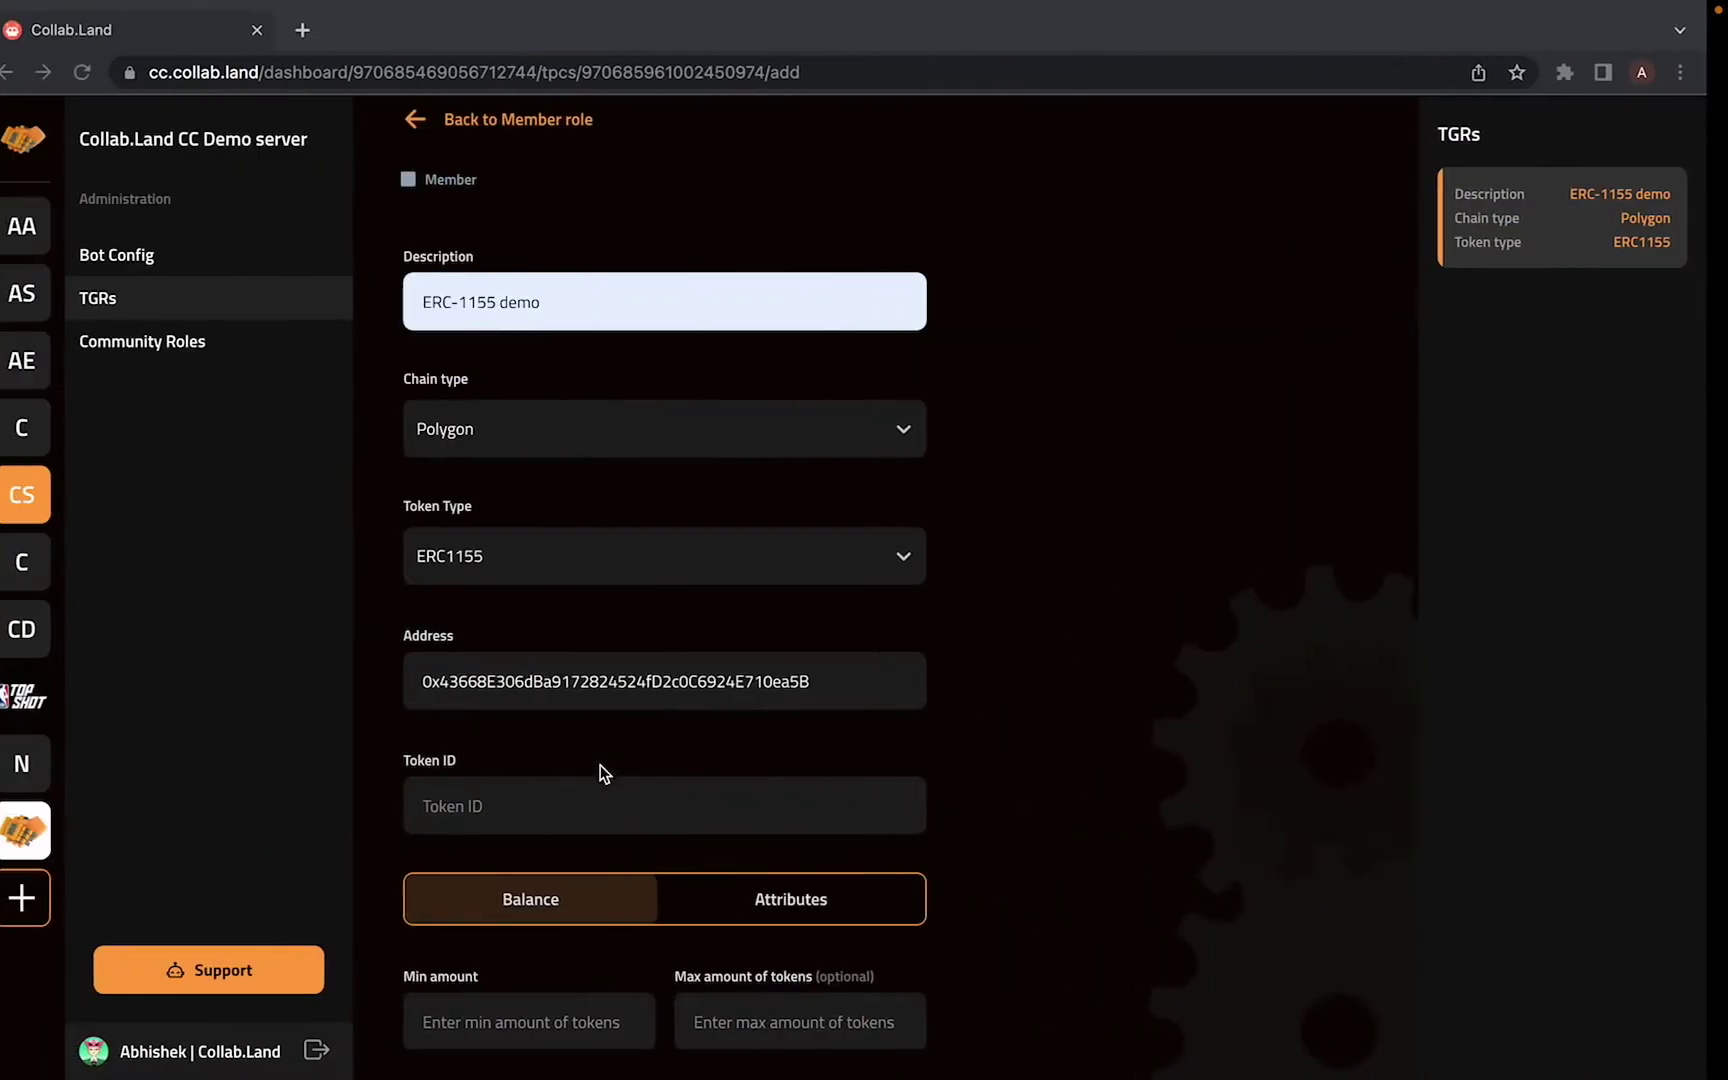
Enter Token ID 1-2000 and compare it against the OpenSea asset page.
left_click(538, 806)
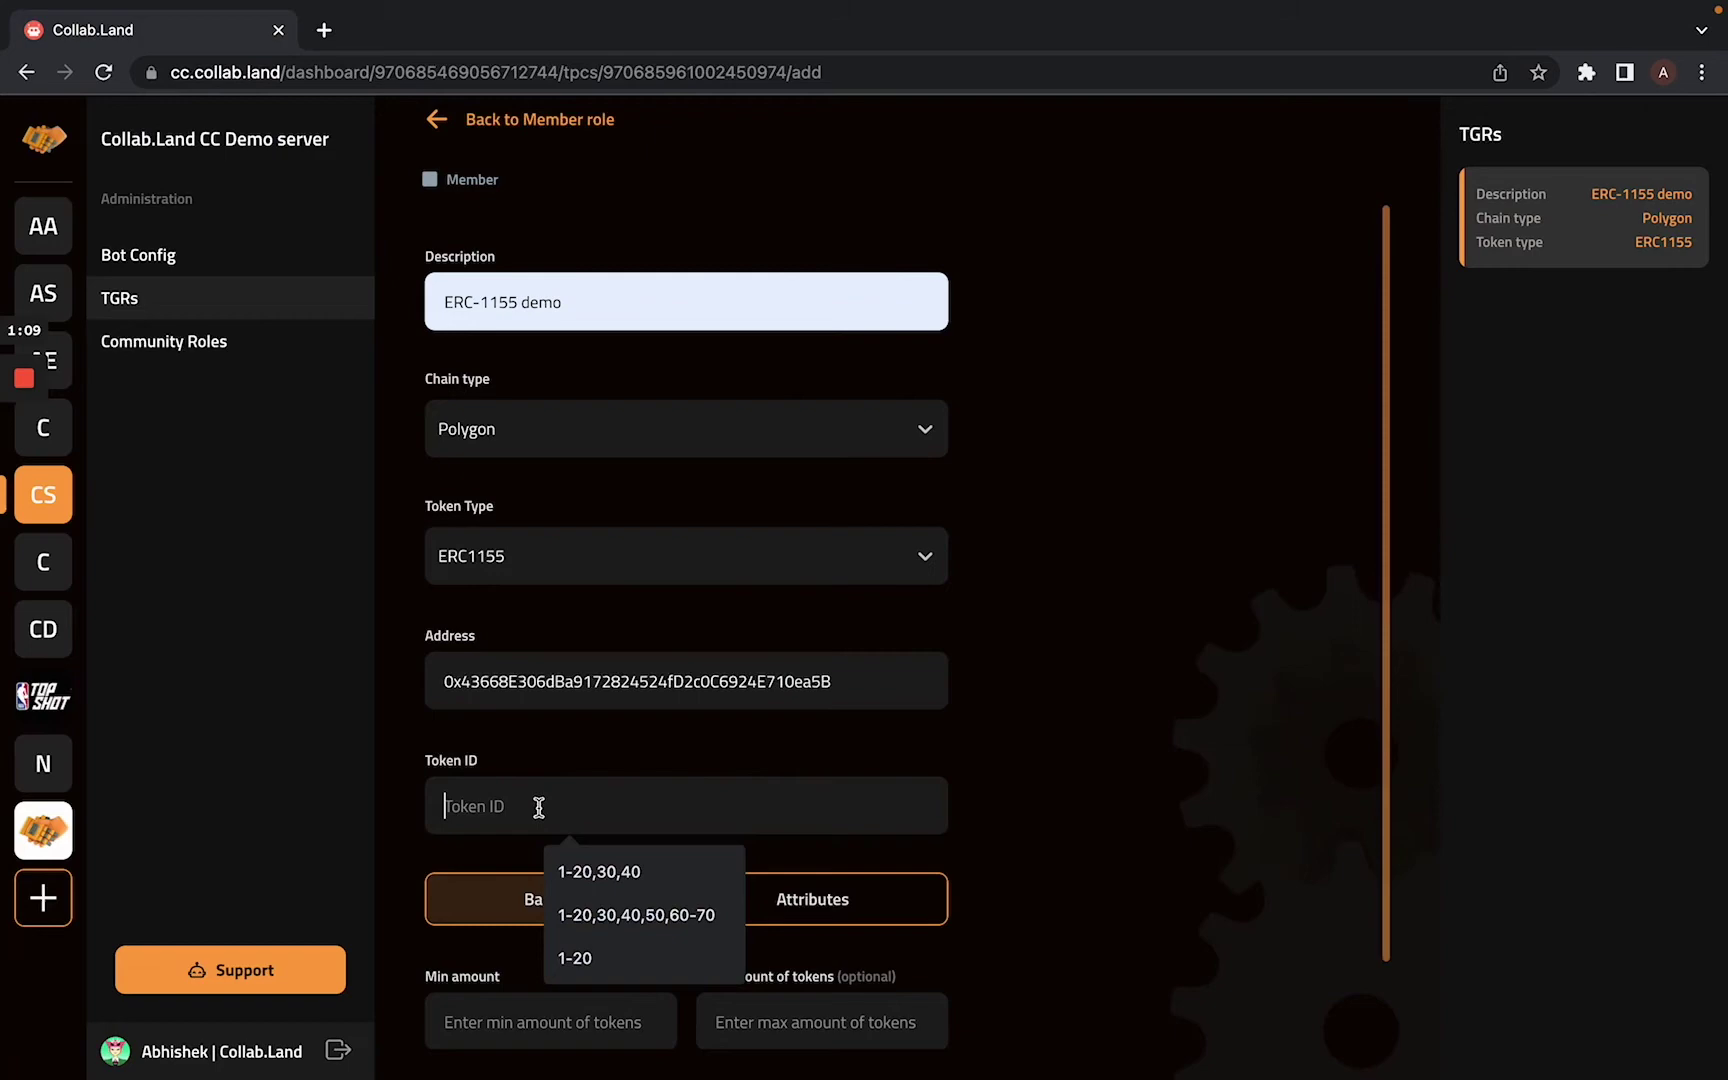
type("1")
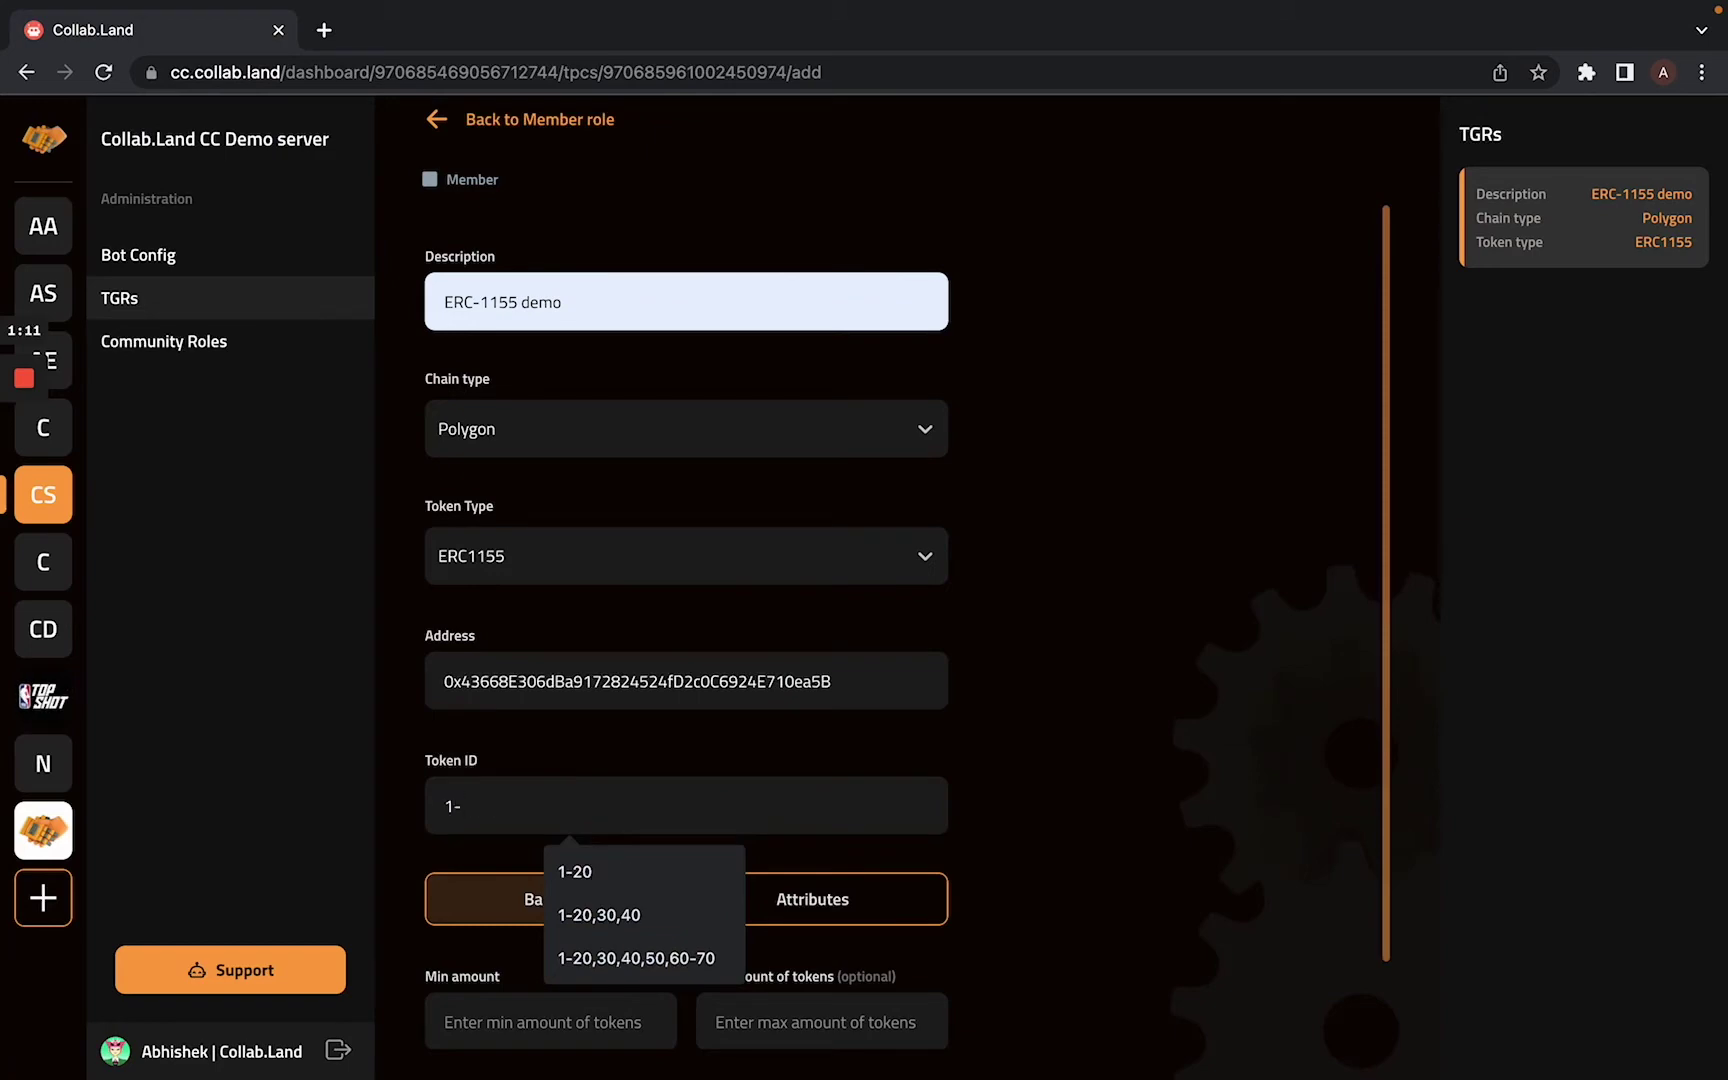
type("-2000")
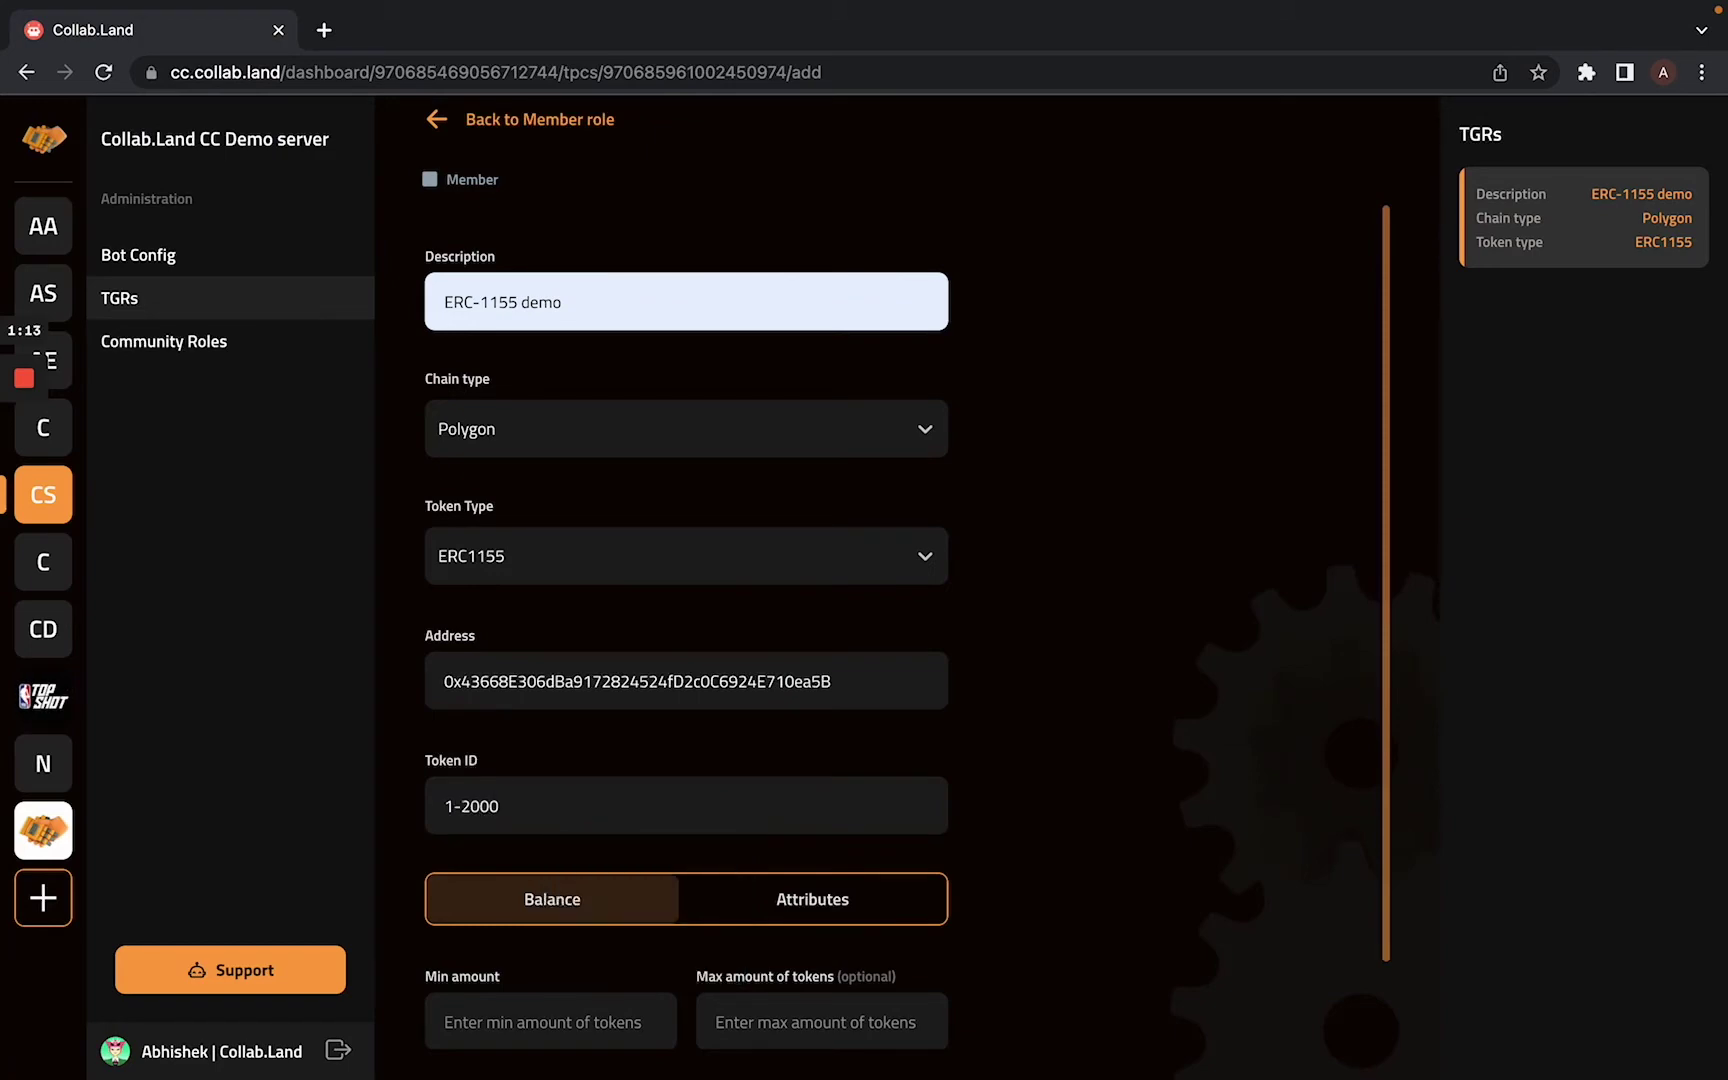
key("super+grave")
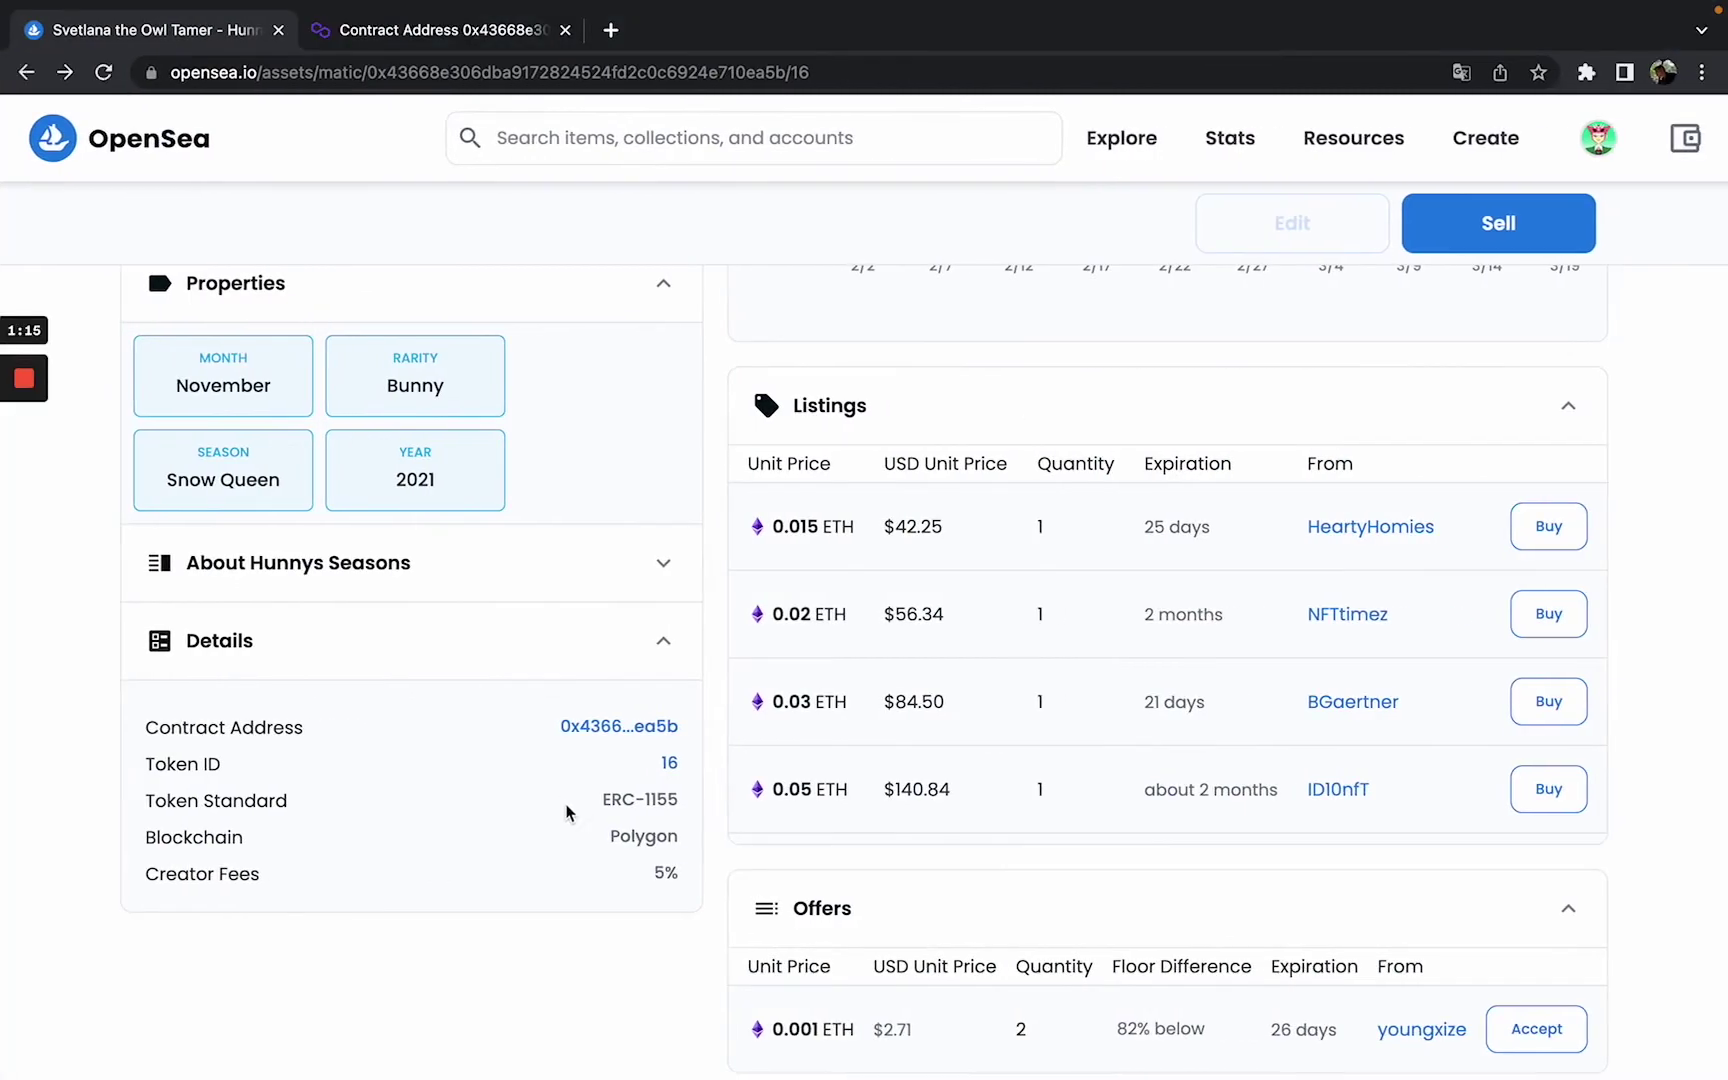
key("ctrl+Left")
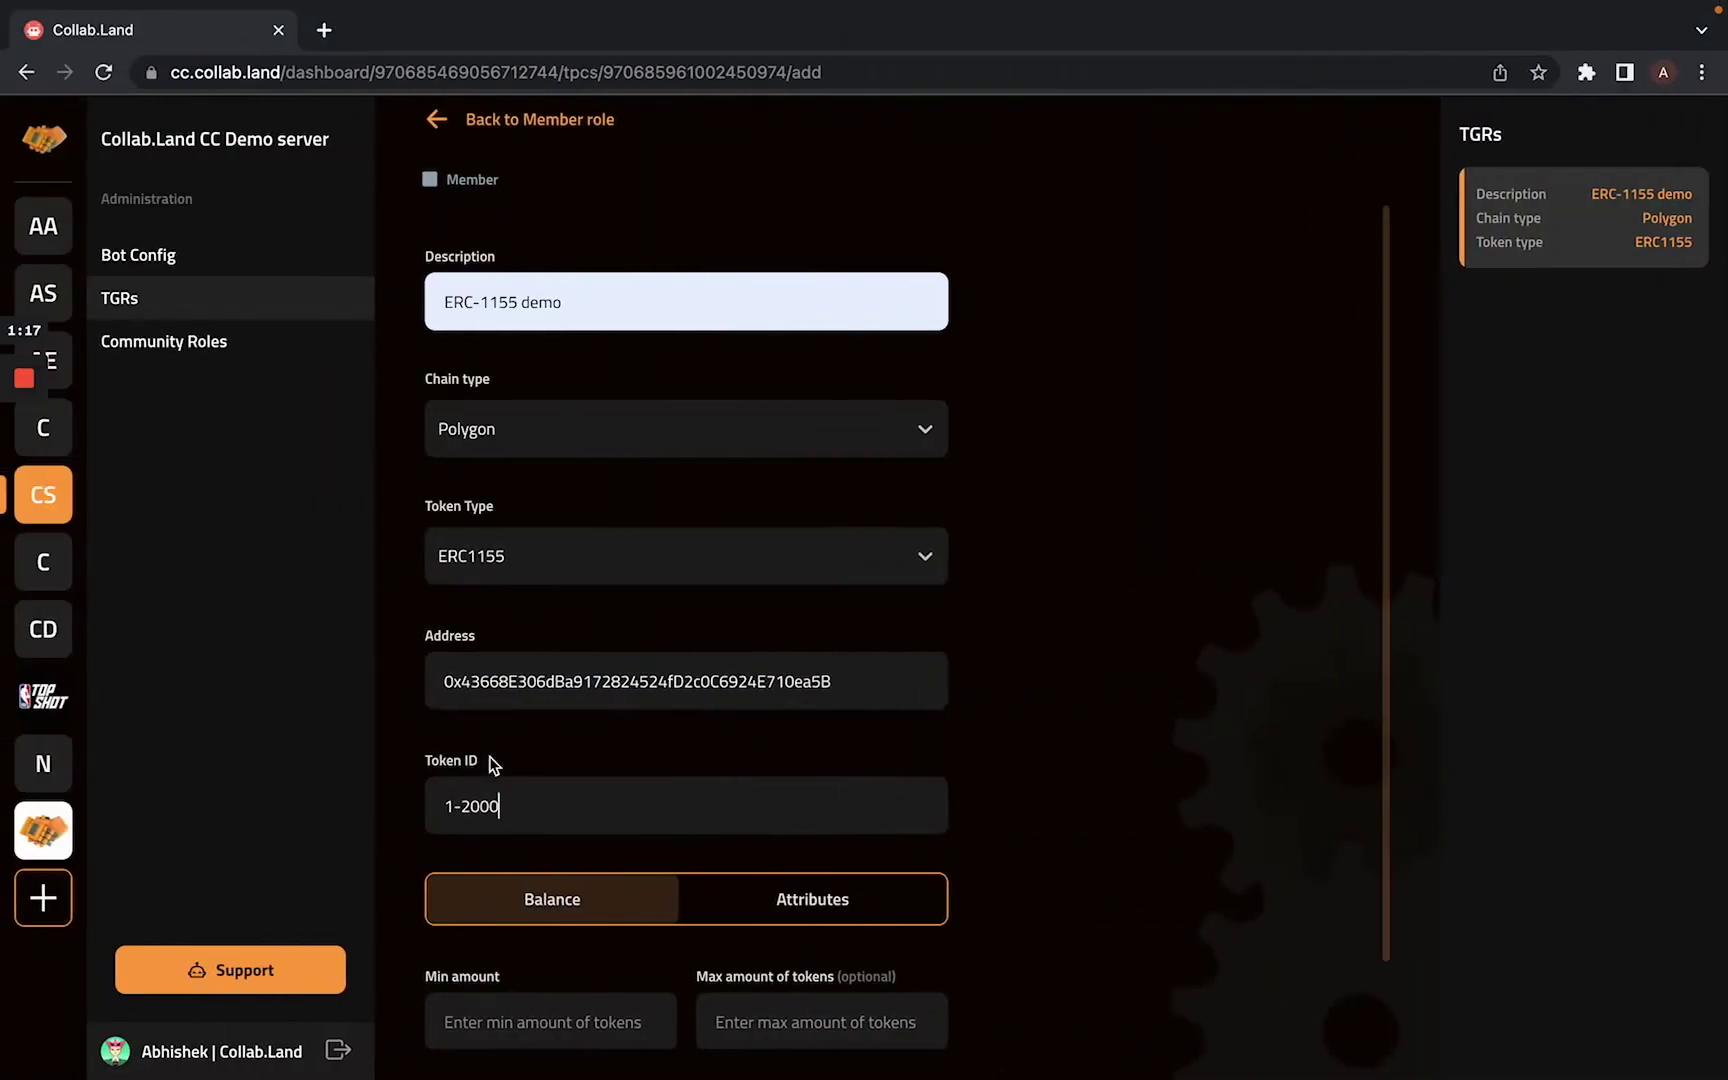
After rechecking OpenSea, shorten the Token ID from 1-2000 to just 1.
key("ctrl+a")
left_click(518, 806)
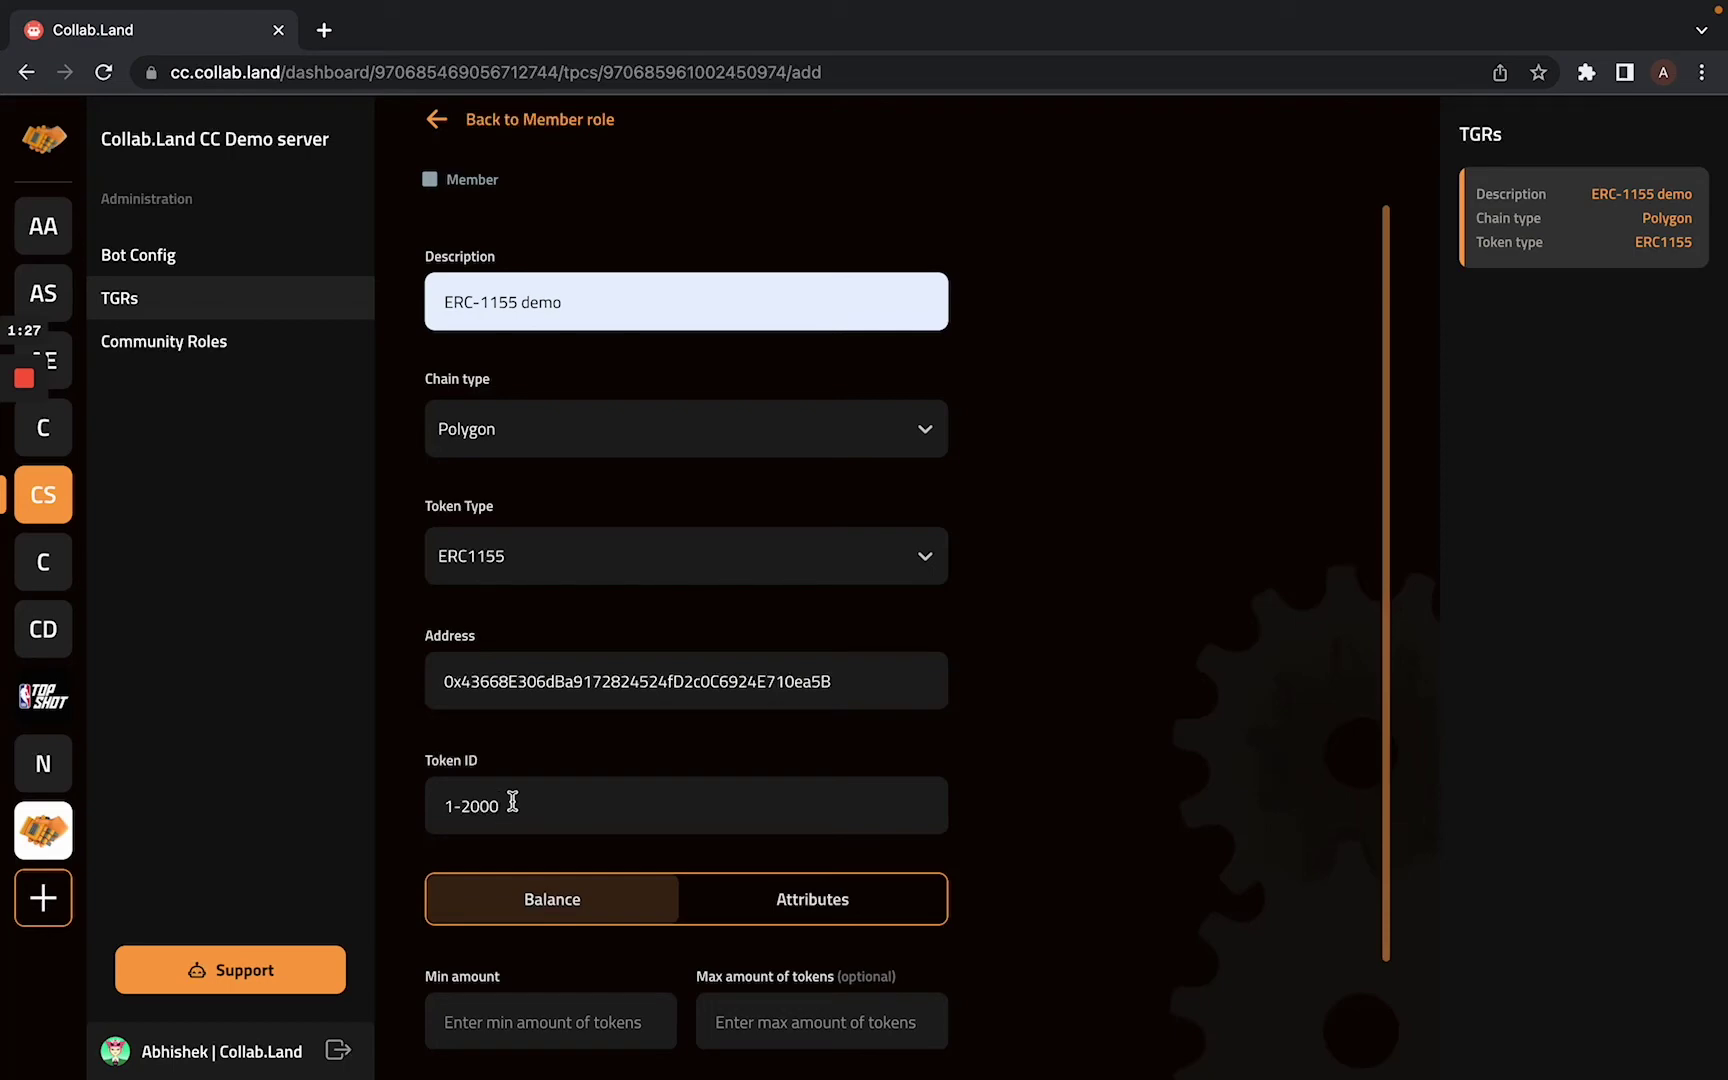
key("ctrl+Right")
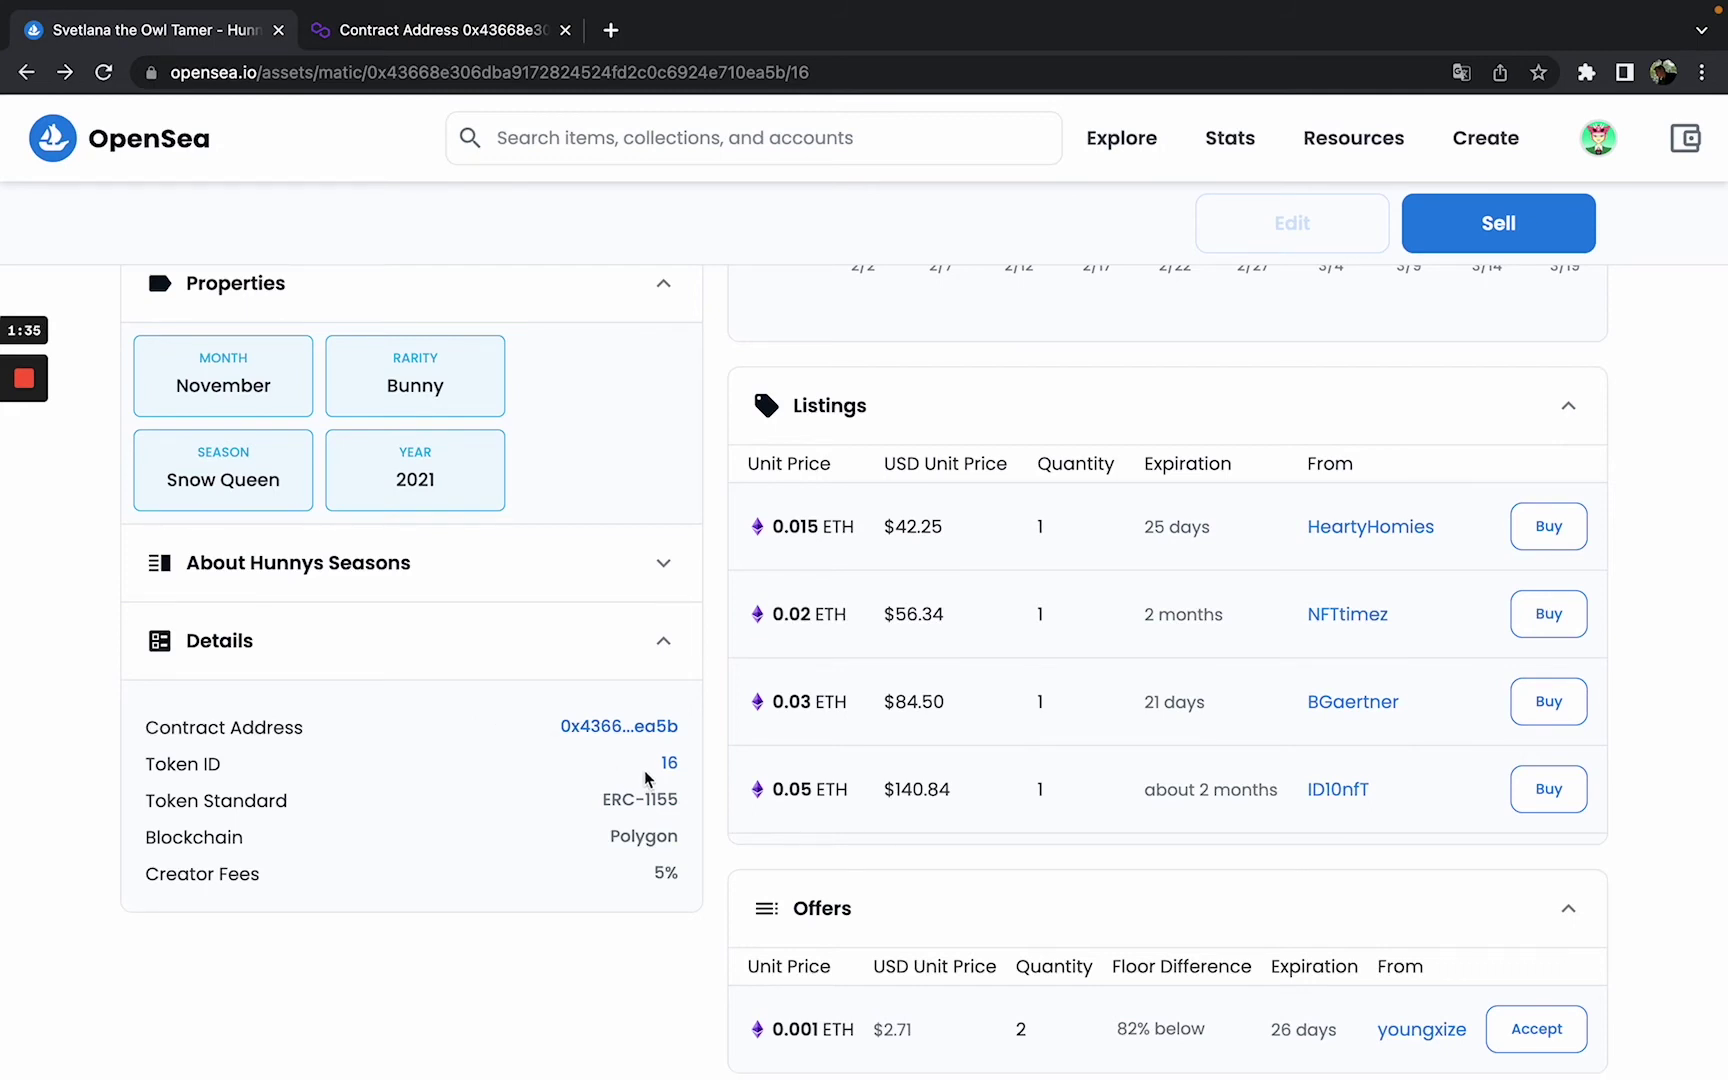
key("ctrl+Left")
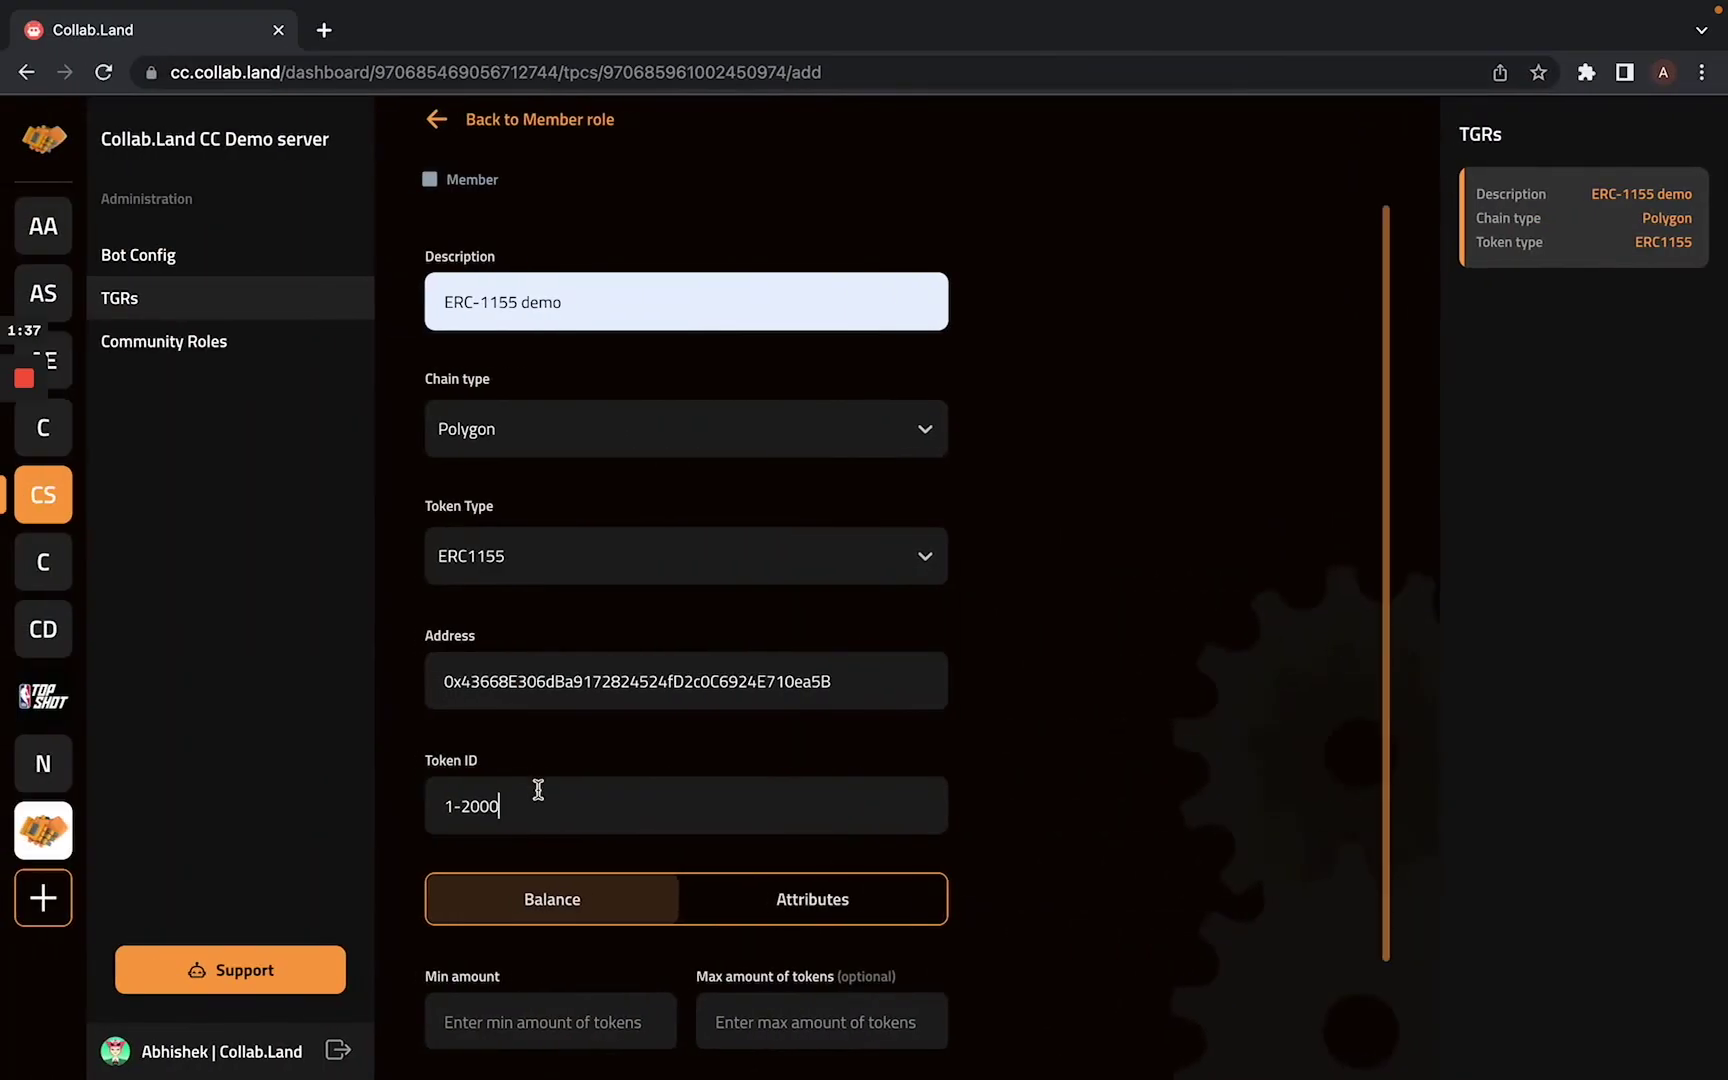
key("BackSpace")
key("BackSpace")
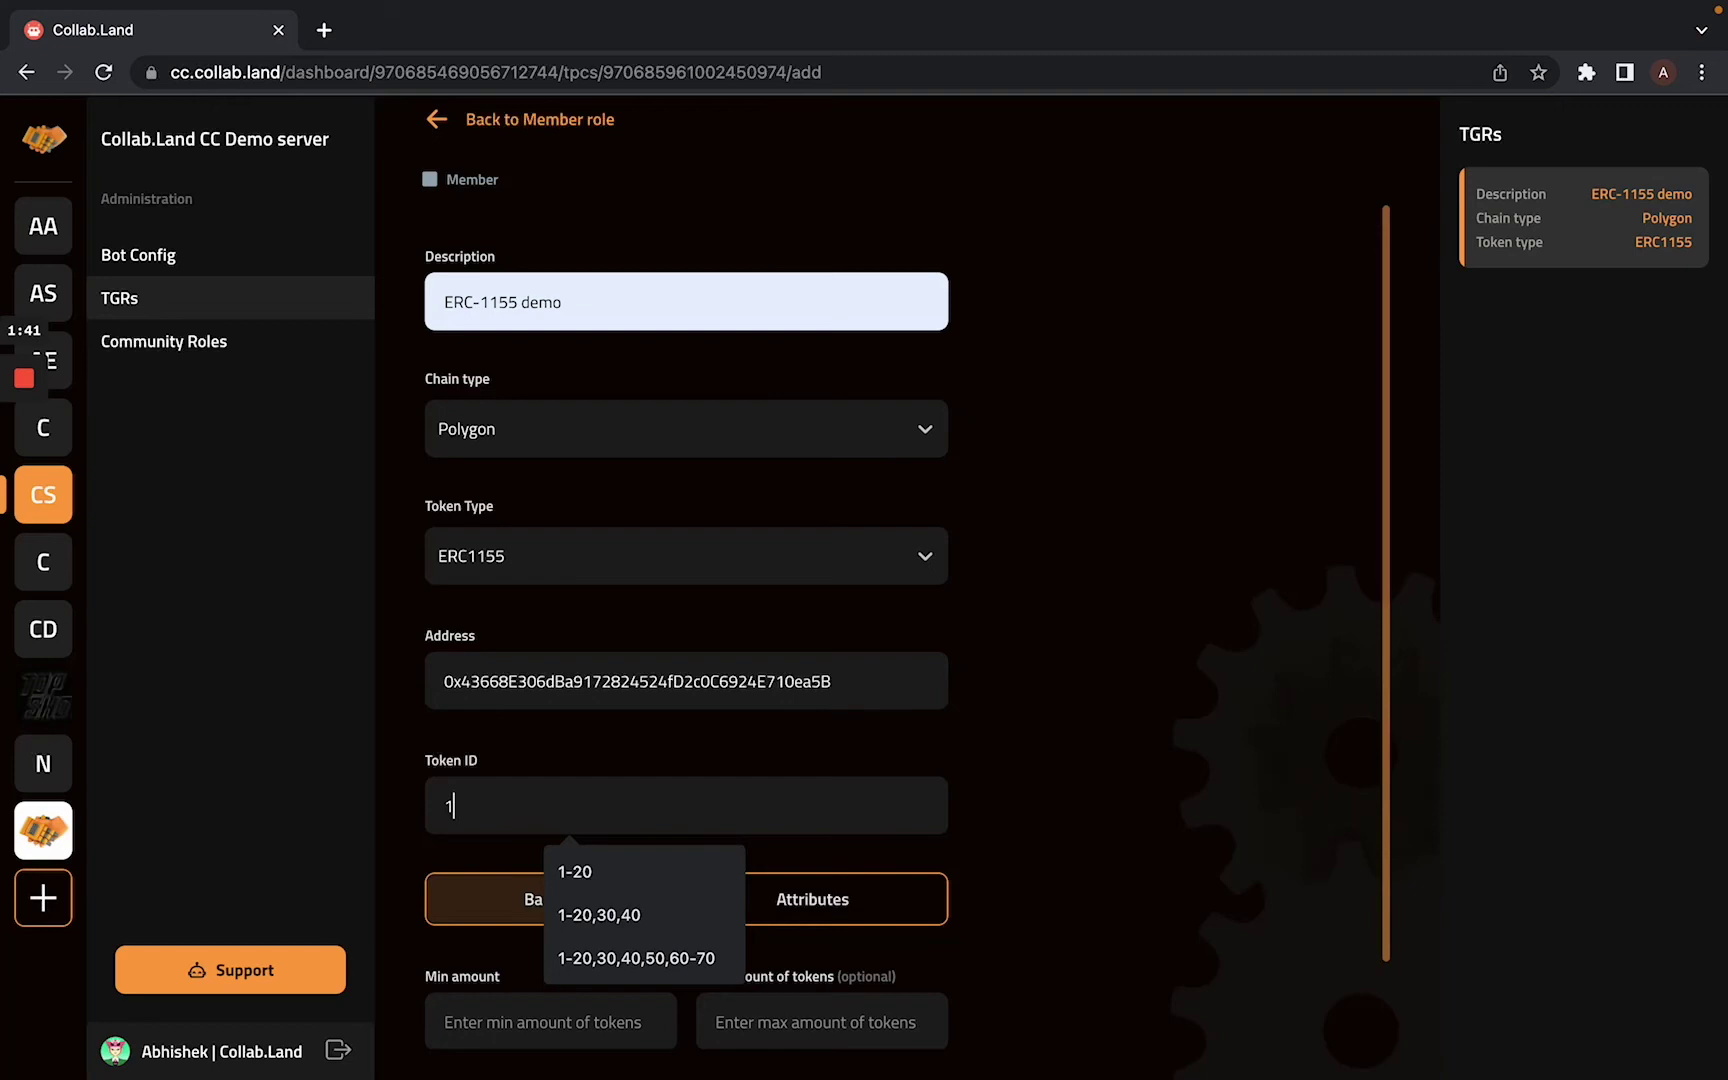
Extend the Token ID into the comma list 1,20,30,40,20,60.
key("Escape")
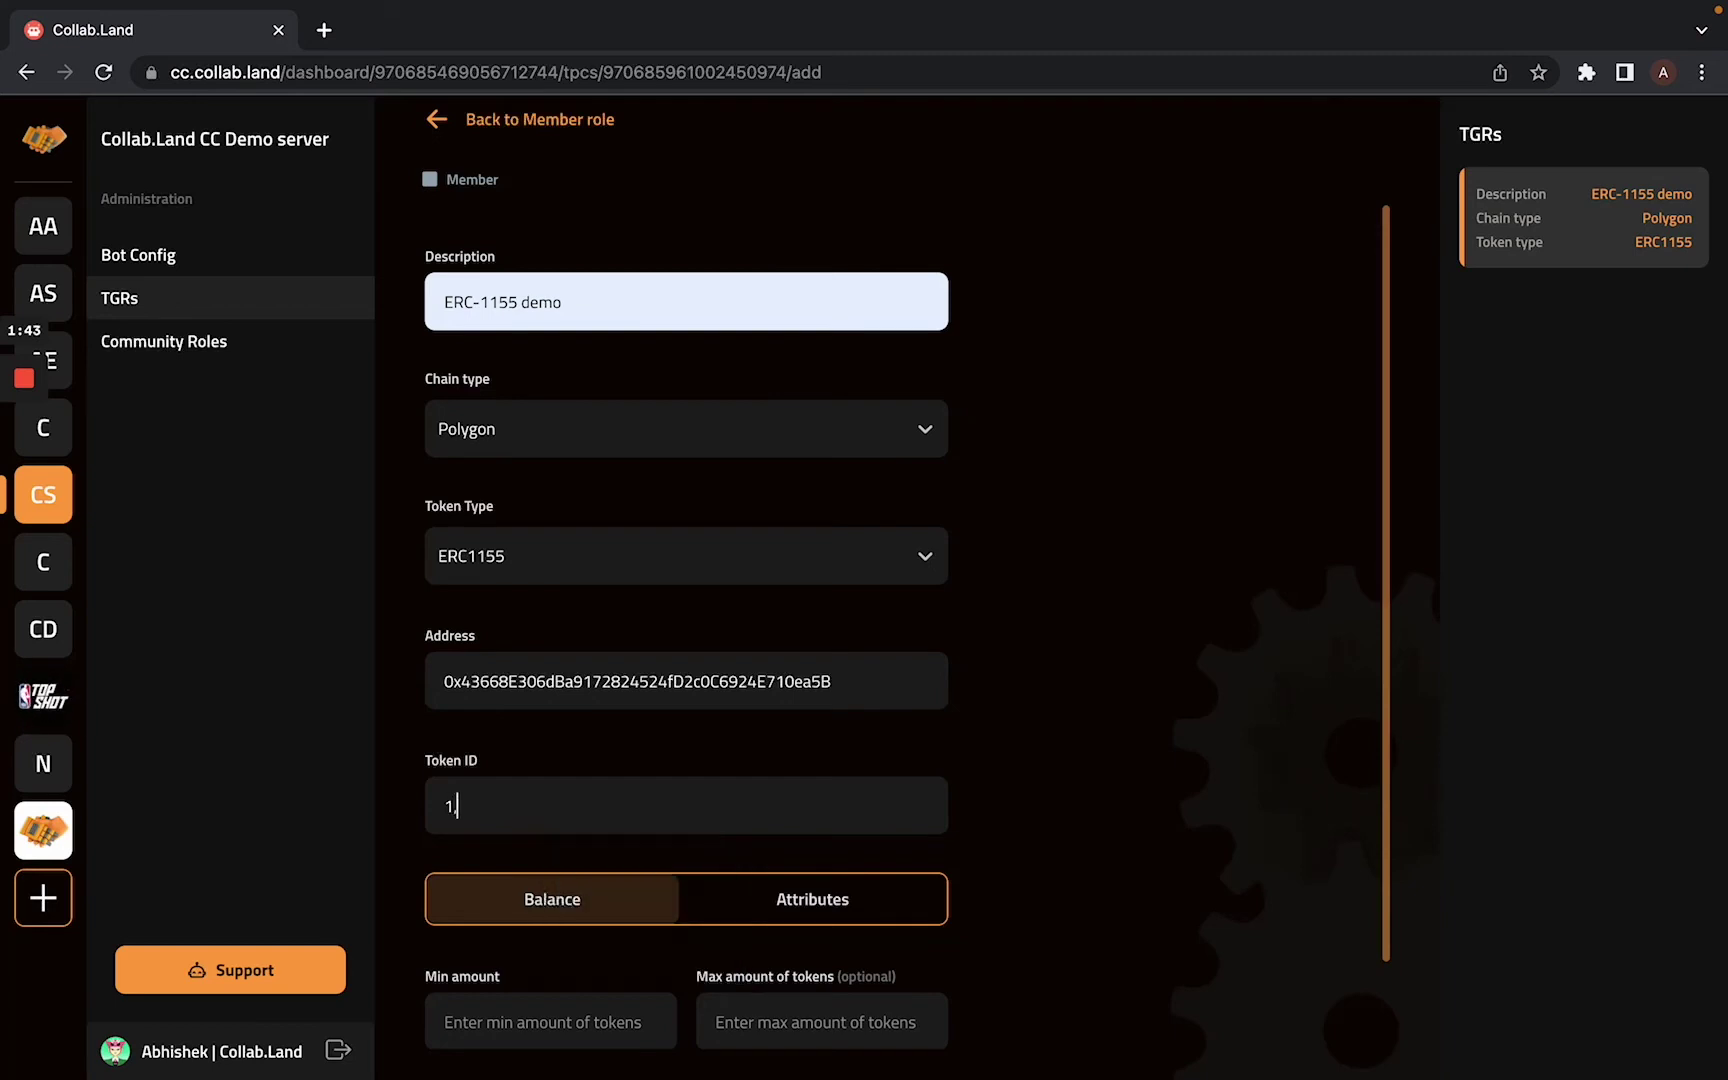
type(",20,30,40")
type("50")
key("BackSpace")
key("BackSpace")
type(",60")
Clear the Token ID field and bring up the OpenSea asset page again.
triple_click(597, 806)
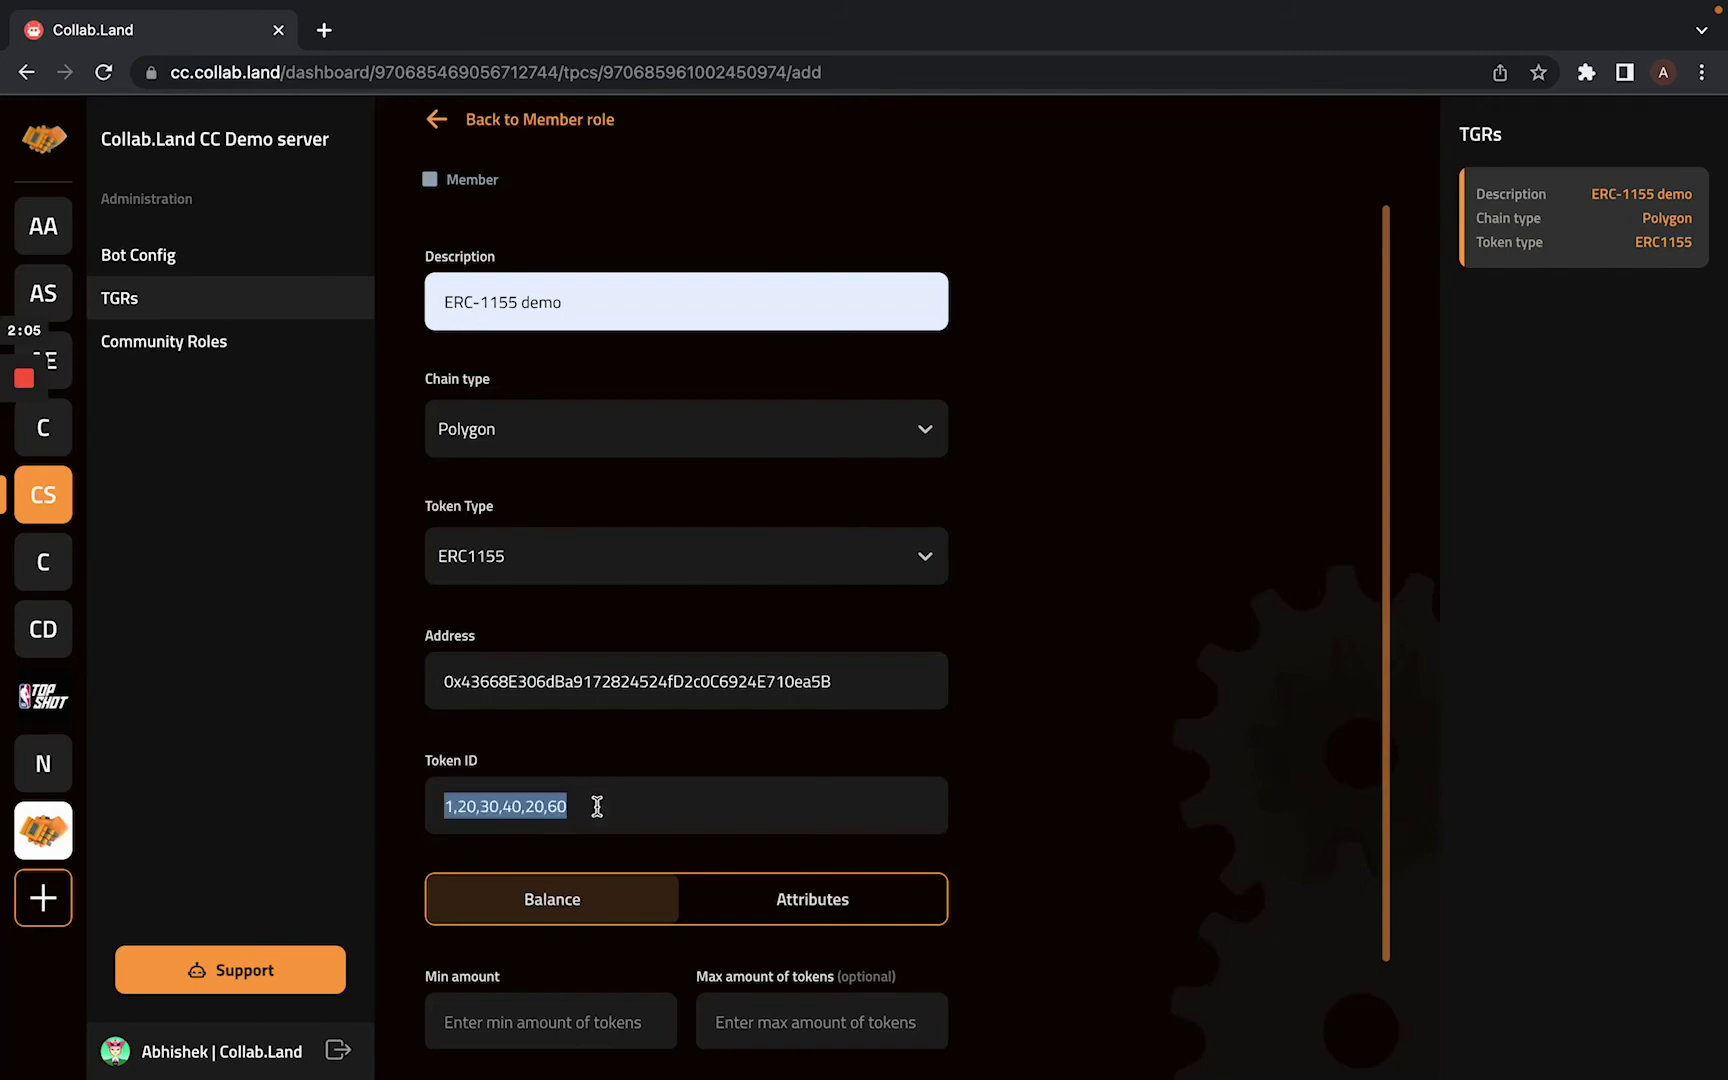
key("BackSpace")
key("ctrl+Right")
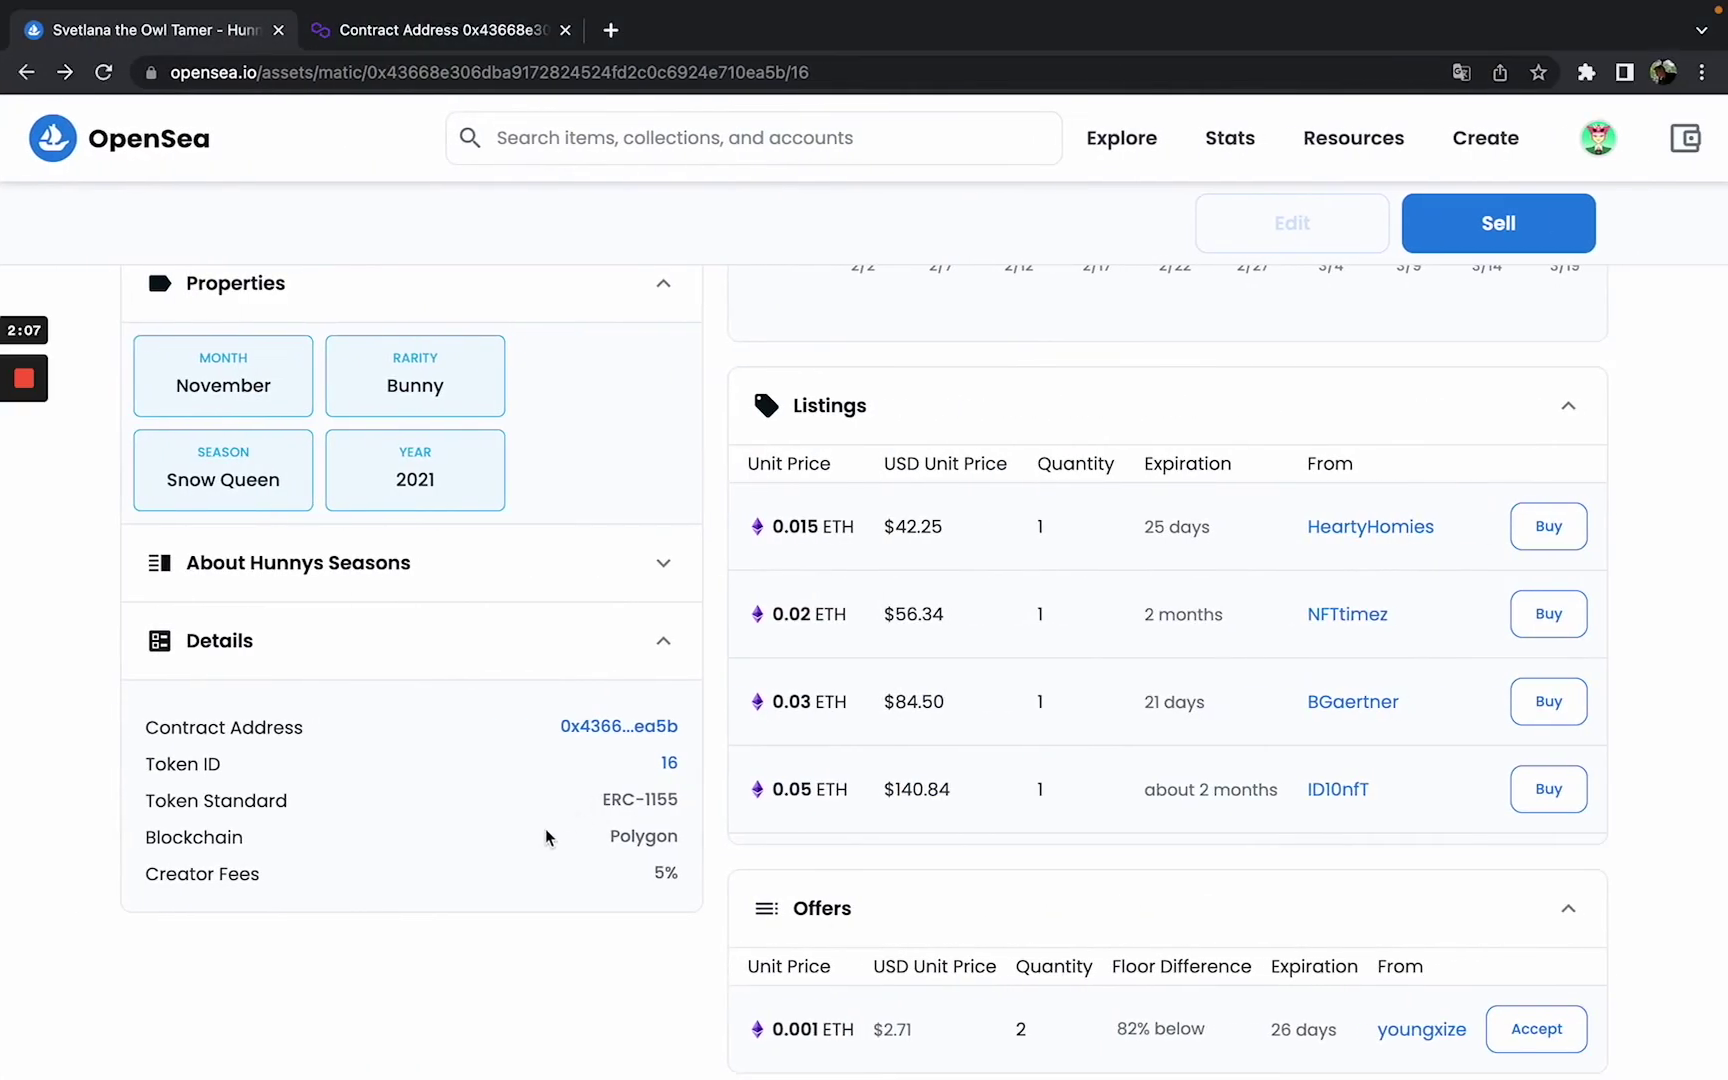
Enter 1-20,30,40 as the Member TGR's Token ID.
key("ctrl+Left")
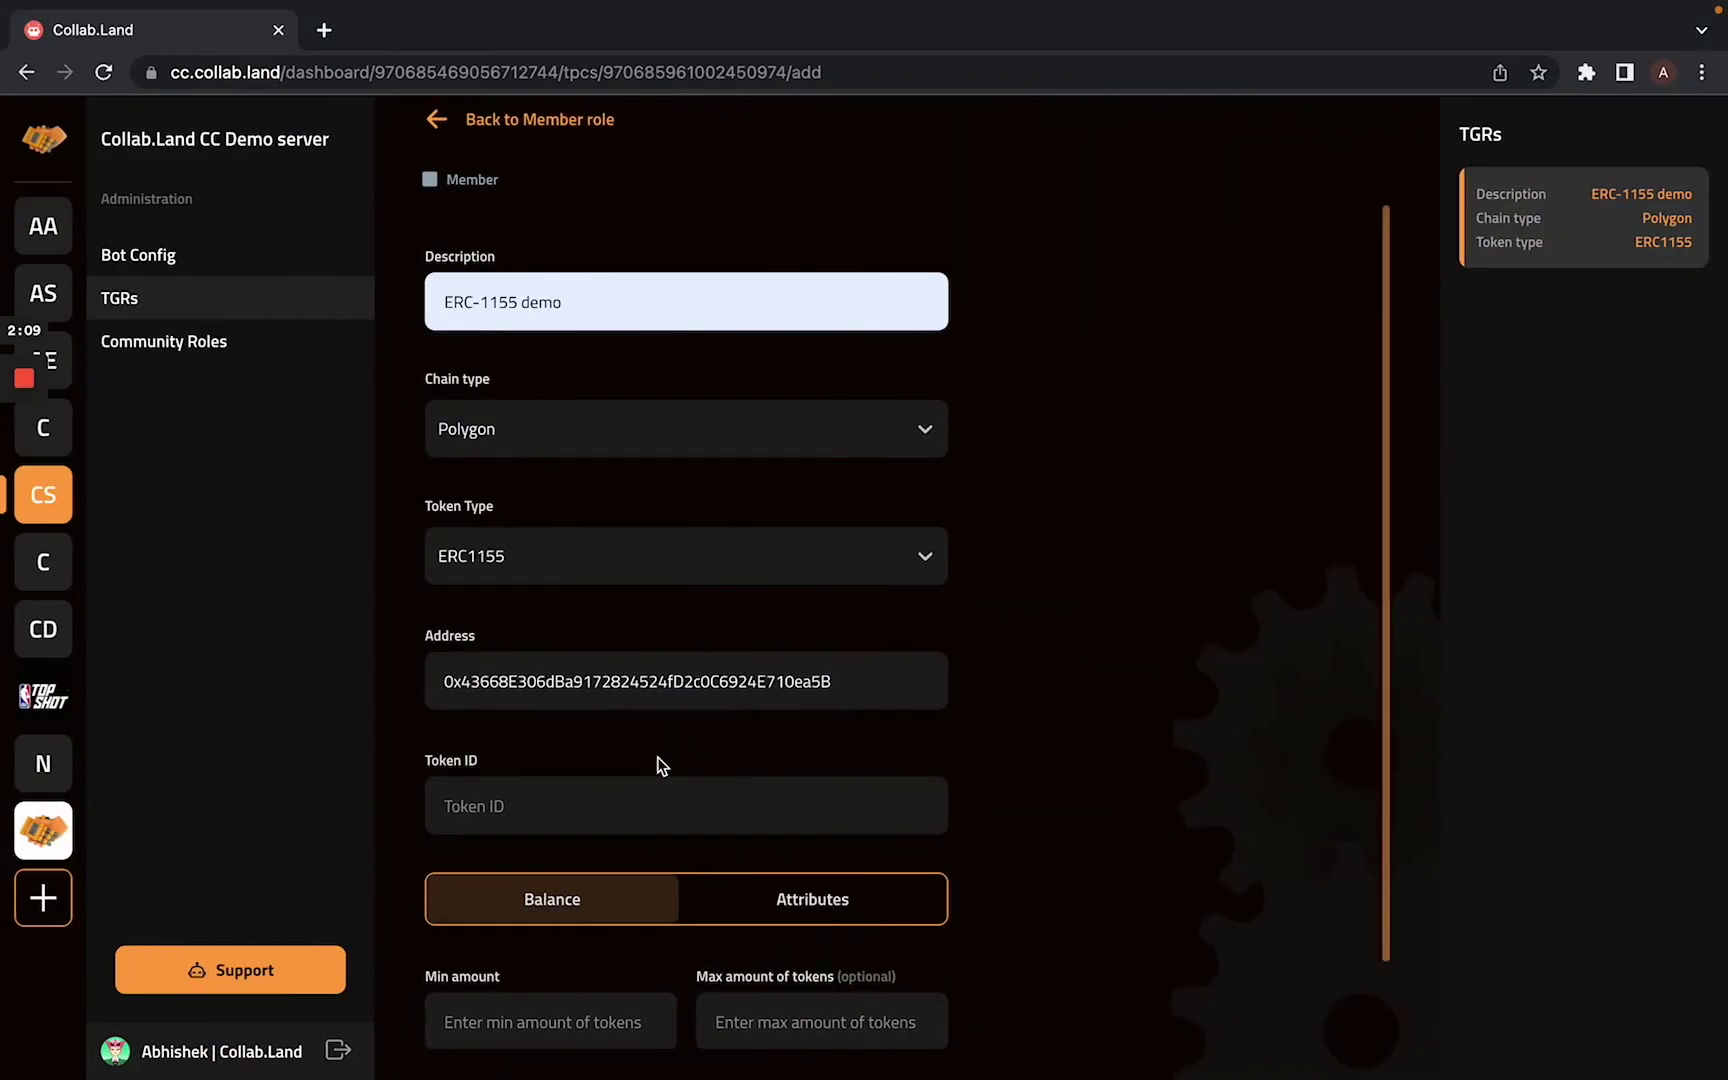
type("1-")
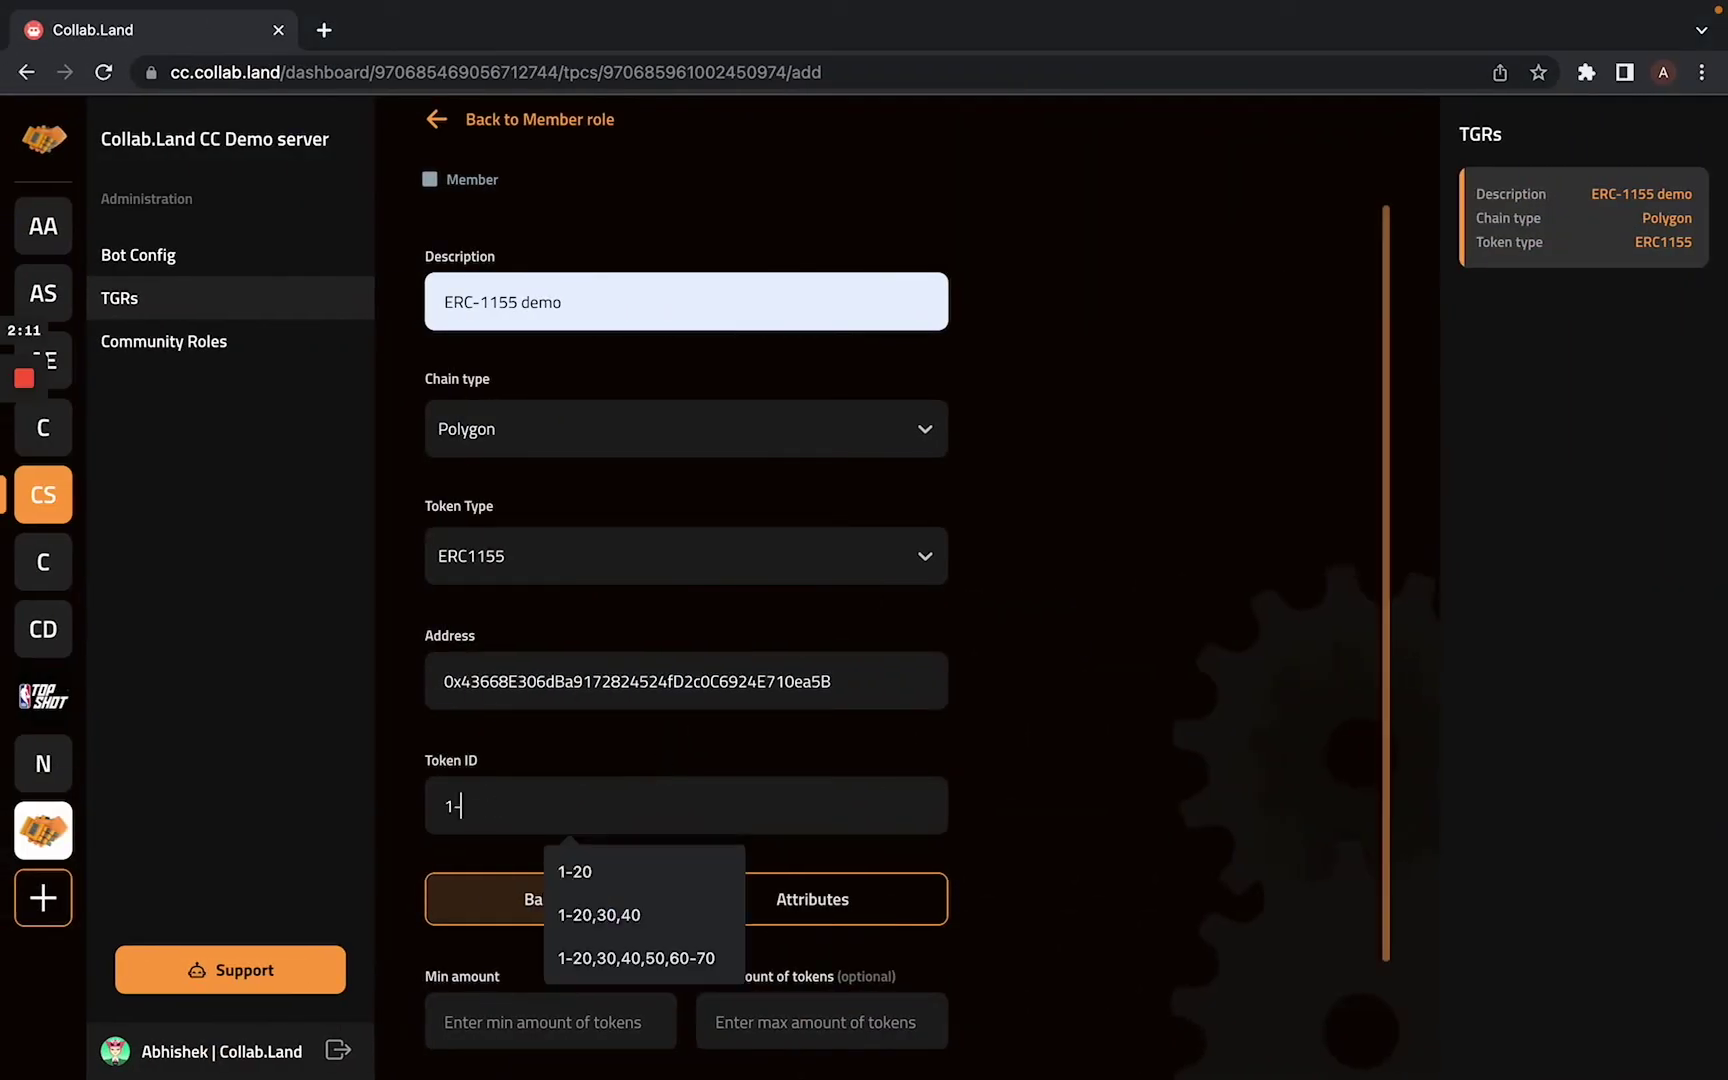
type("20,30,40")
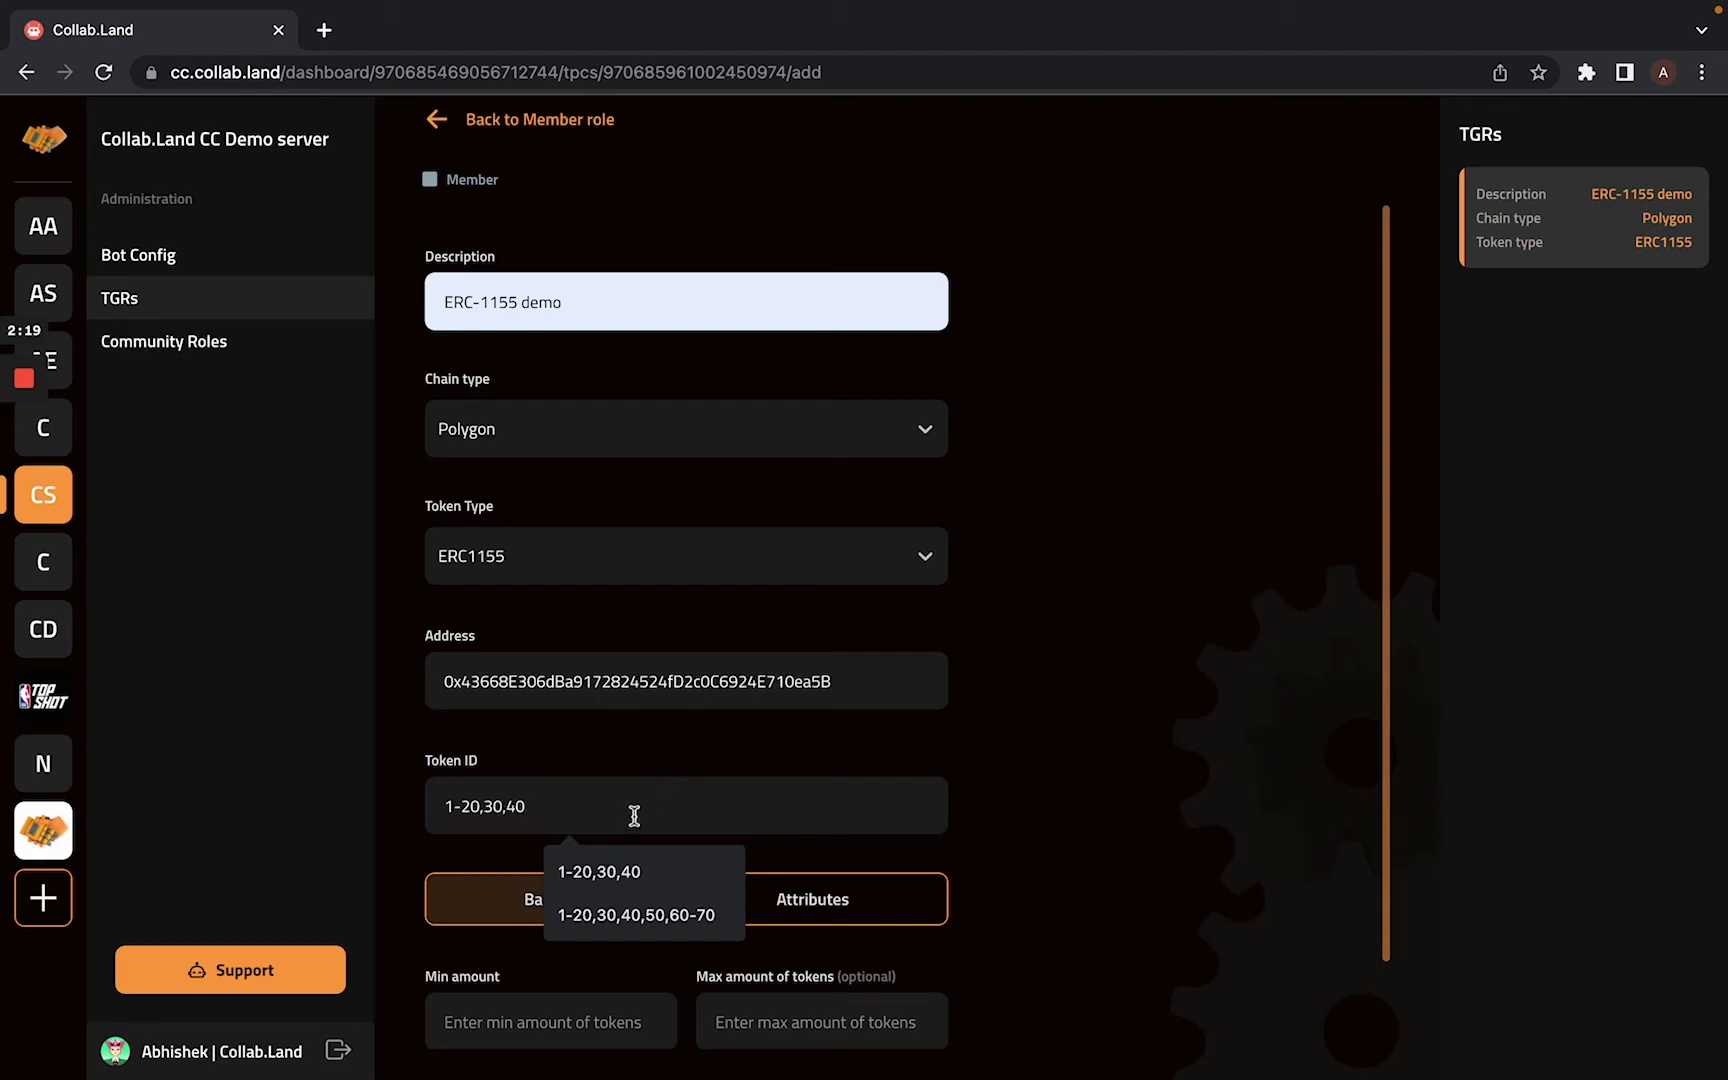
left_click_drag(443, 806, 463, 808)
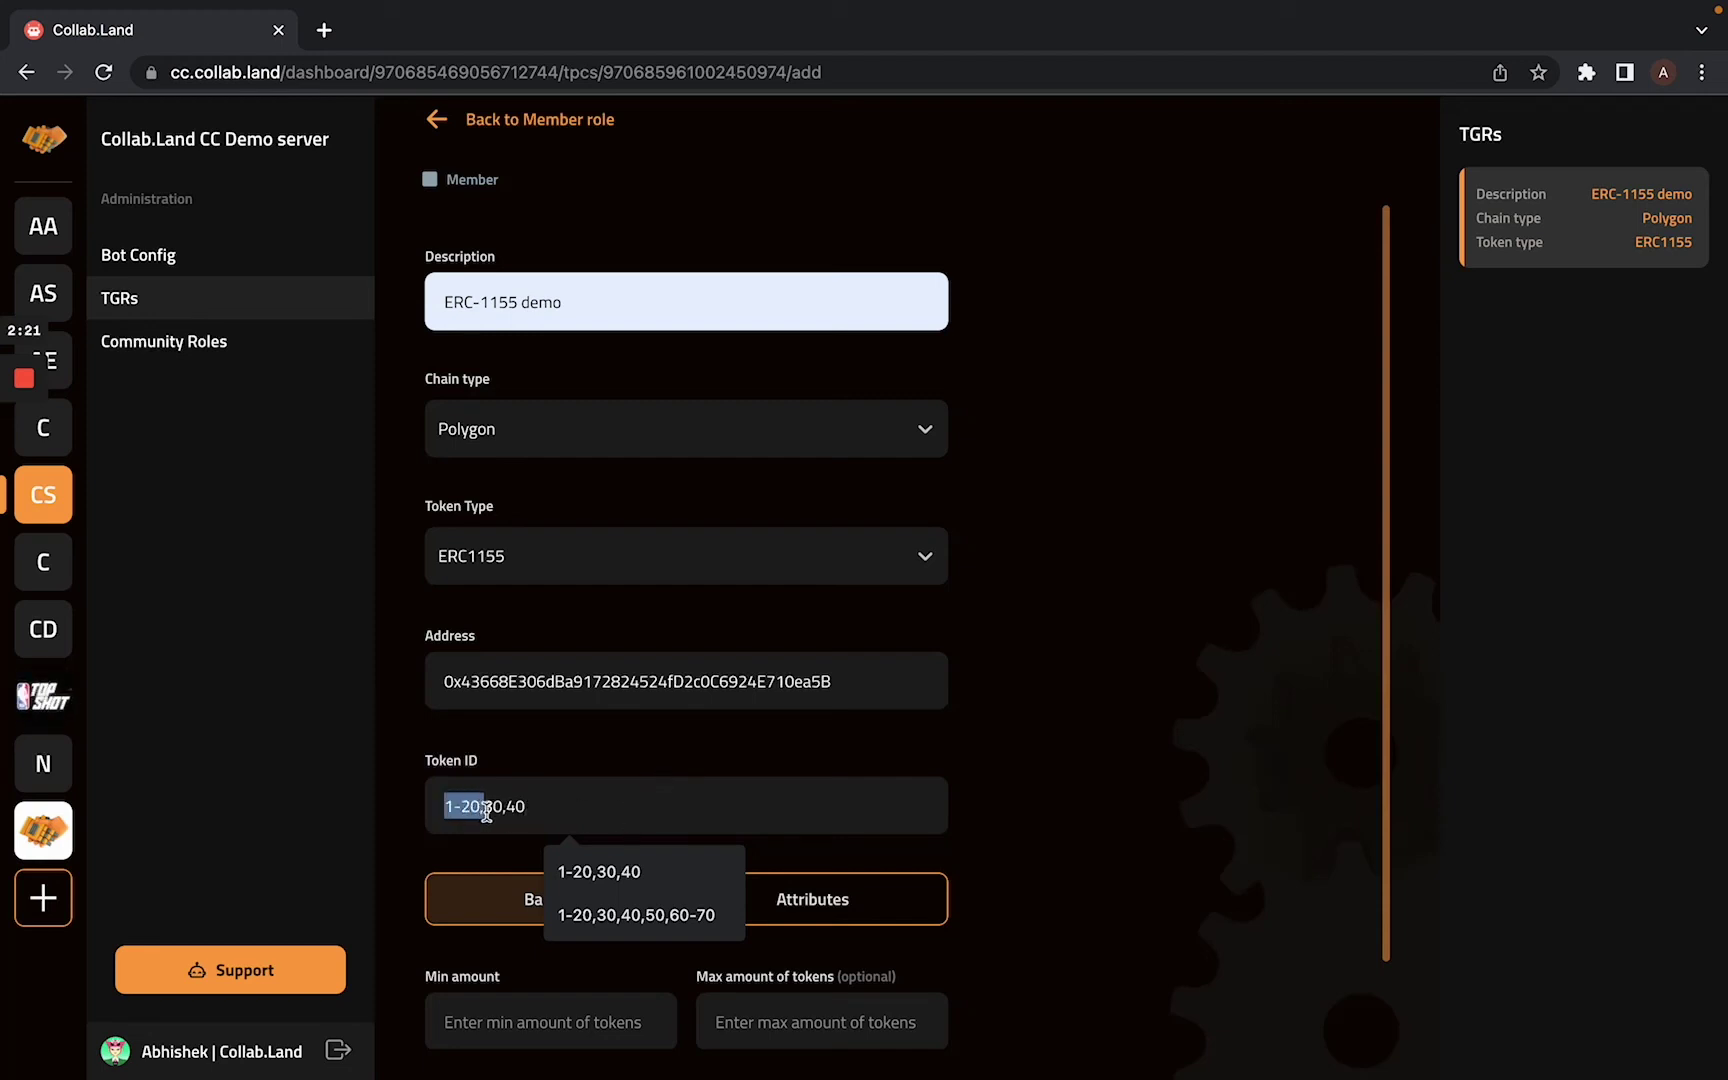
left_click(466, 807)
Set the minimum token amount to 1 and save the Member TGR.
scroll(666, 770, "down", 1)
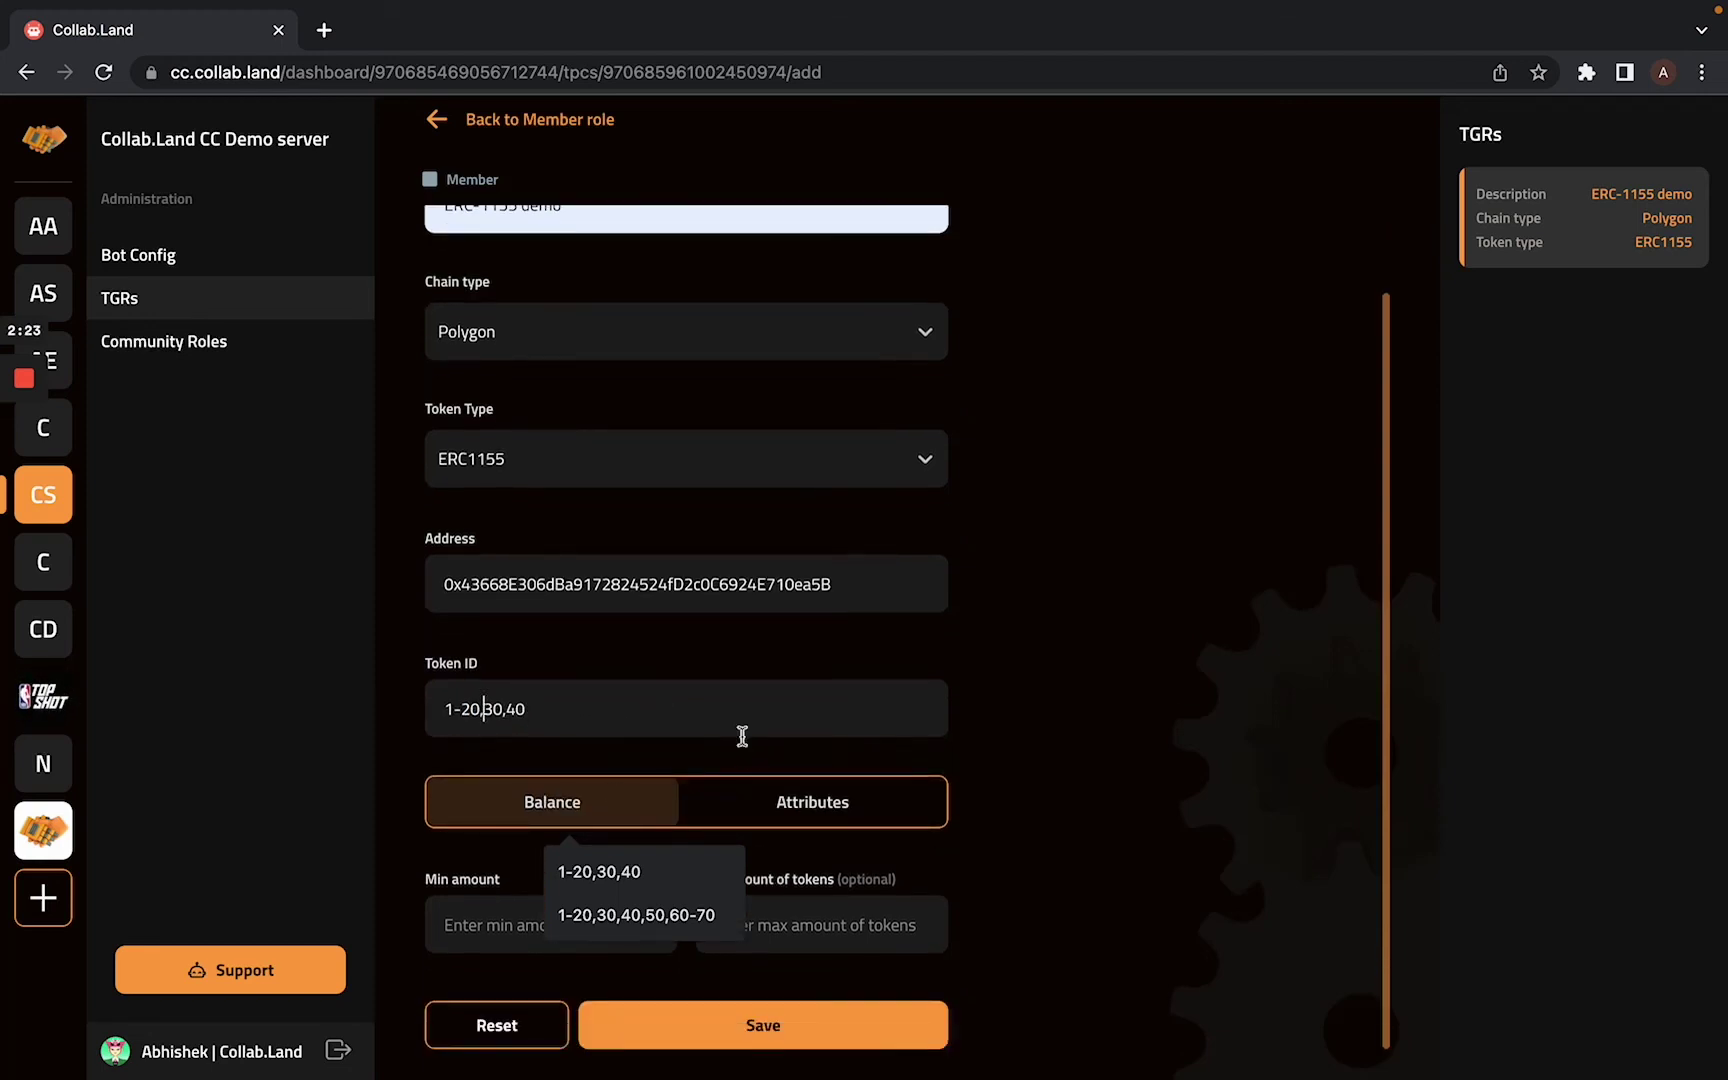
left_click(470, 930)
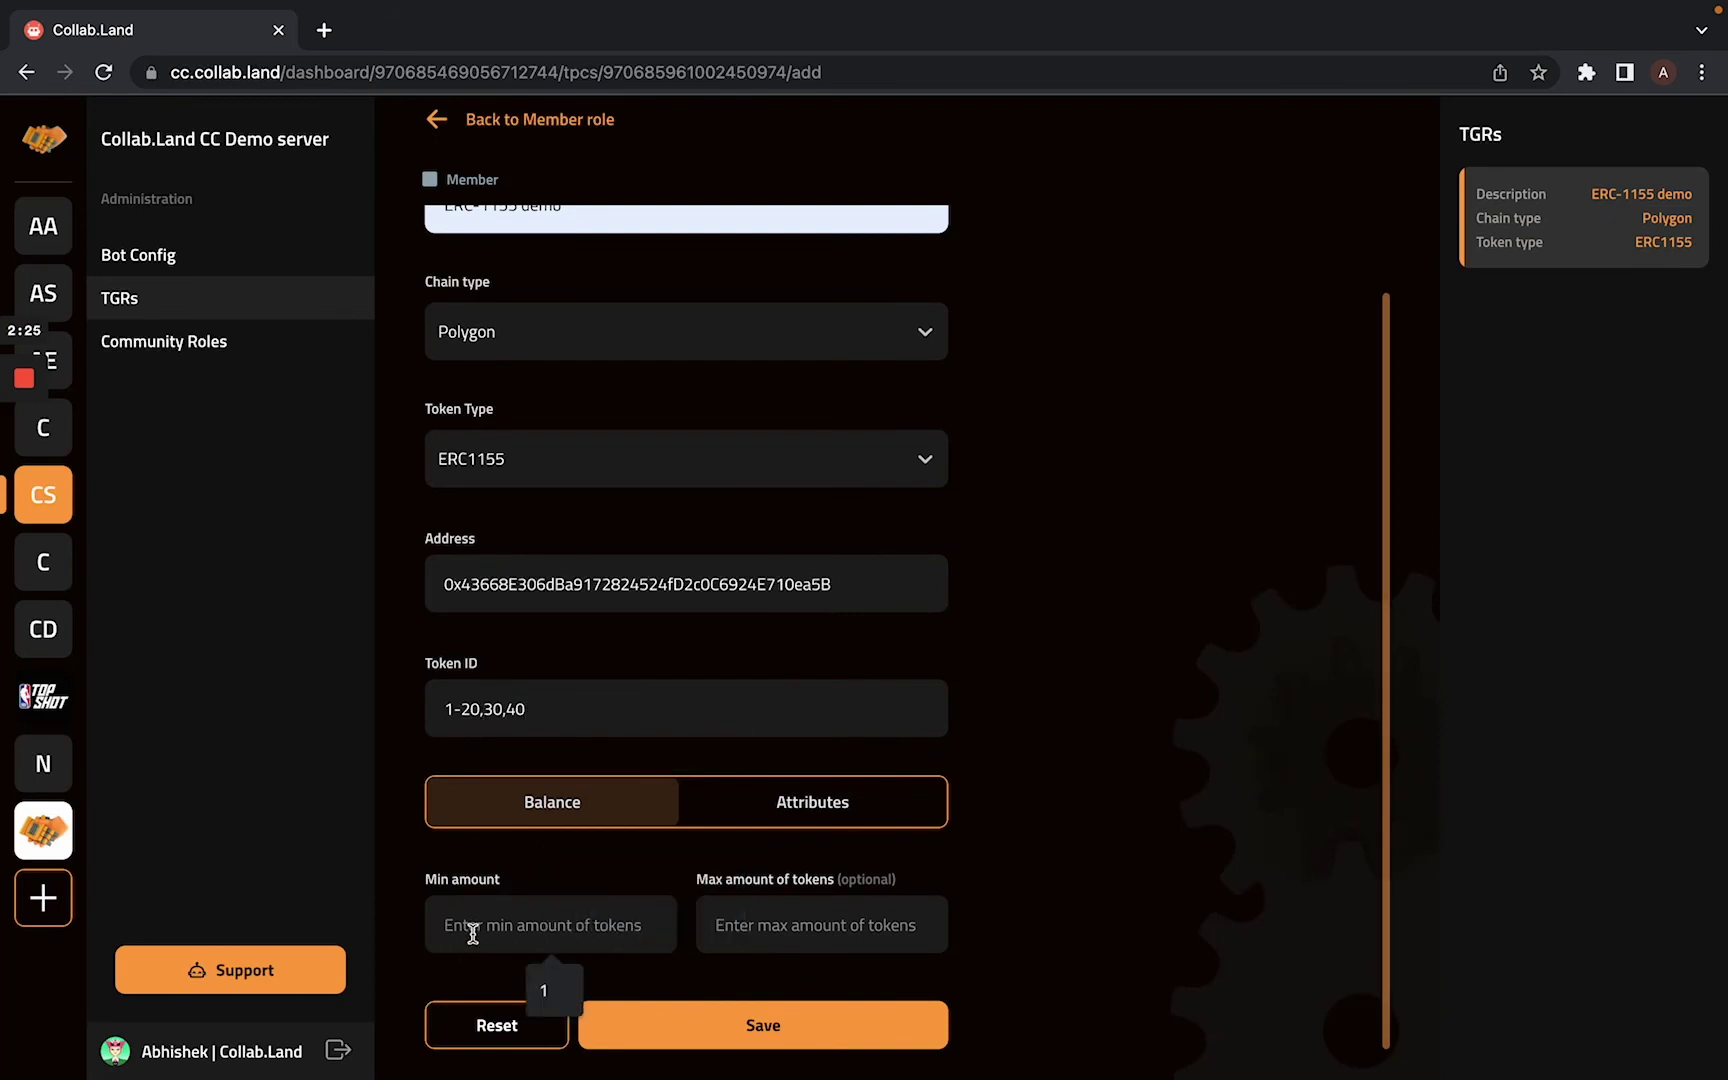
type("1")
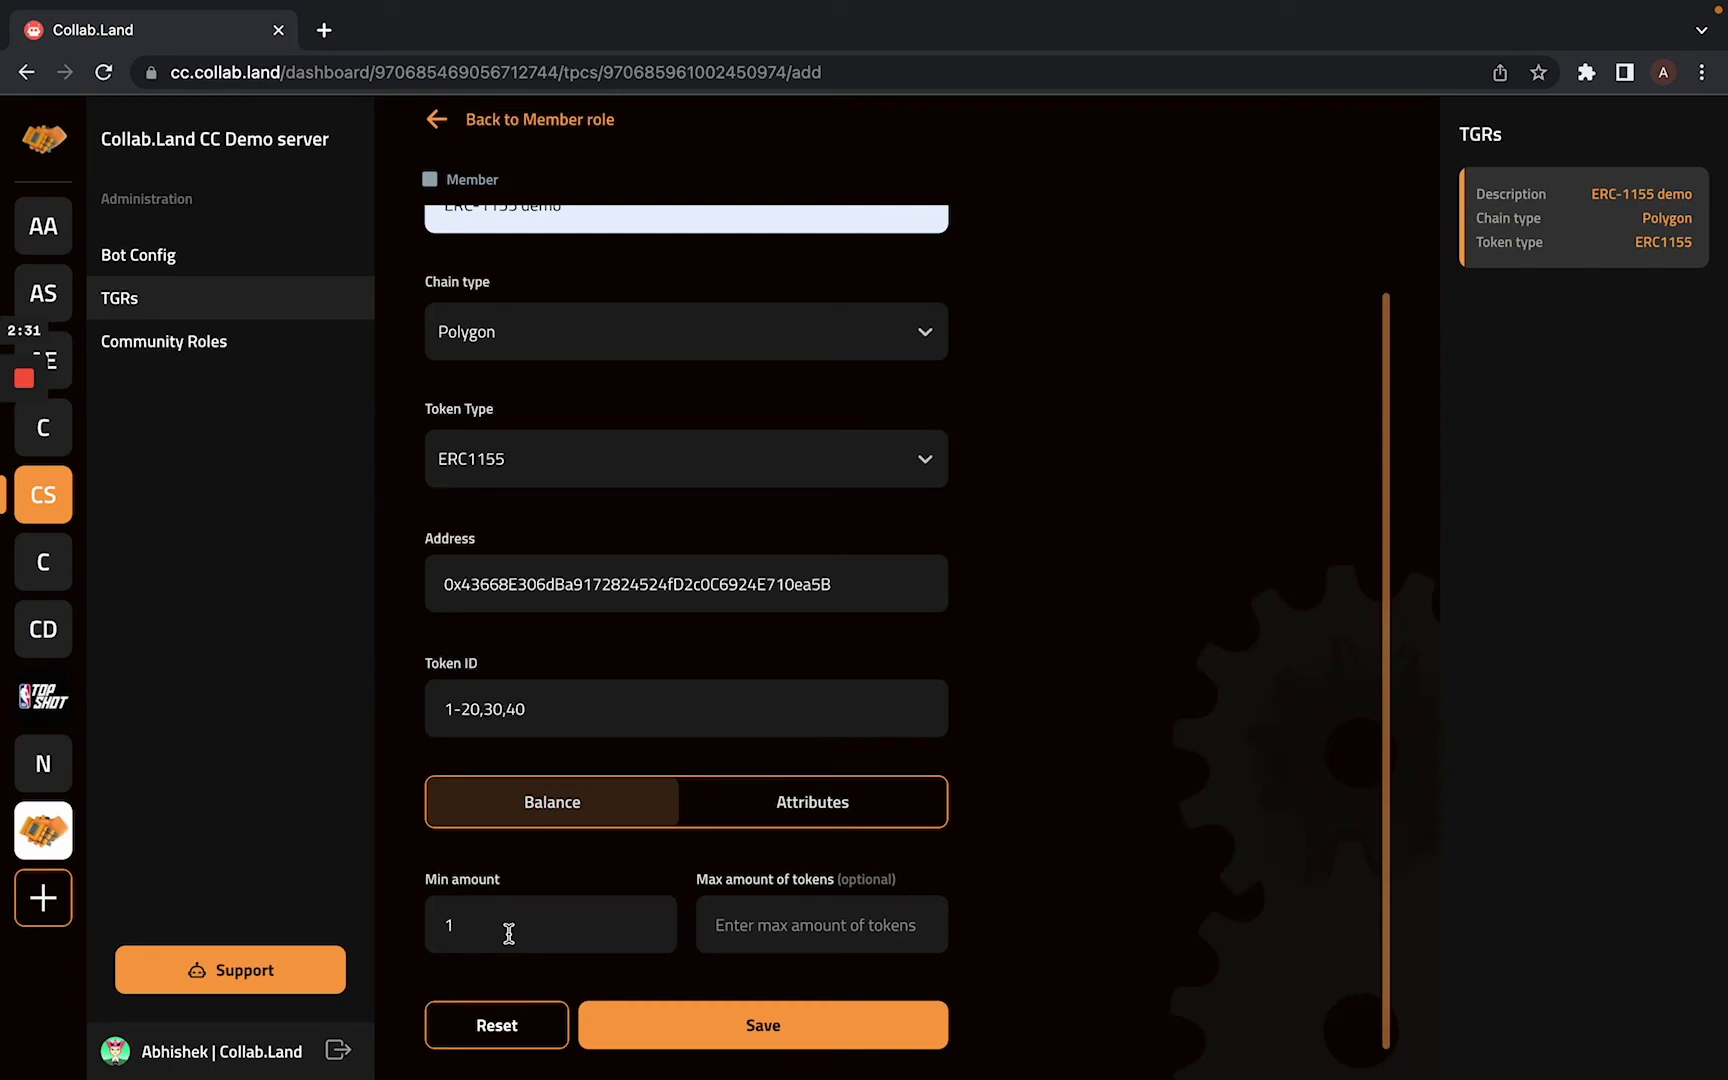
left_click(687, 1028)
mouse_move(25, 470)
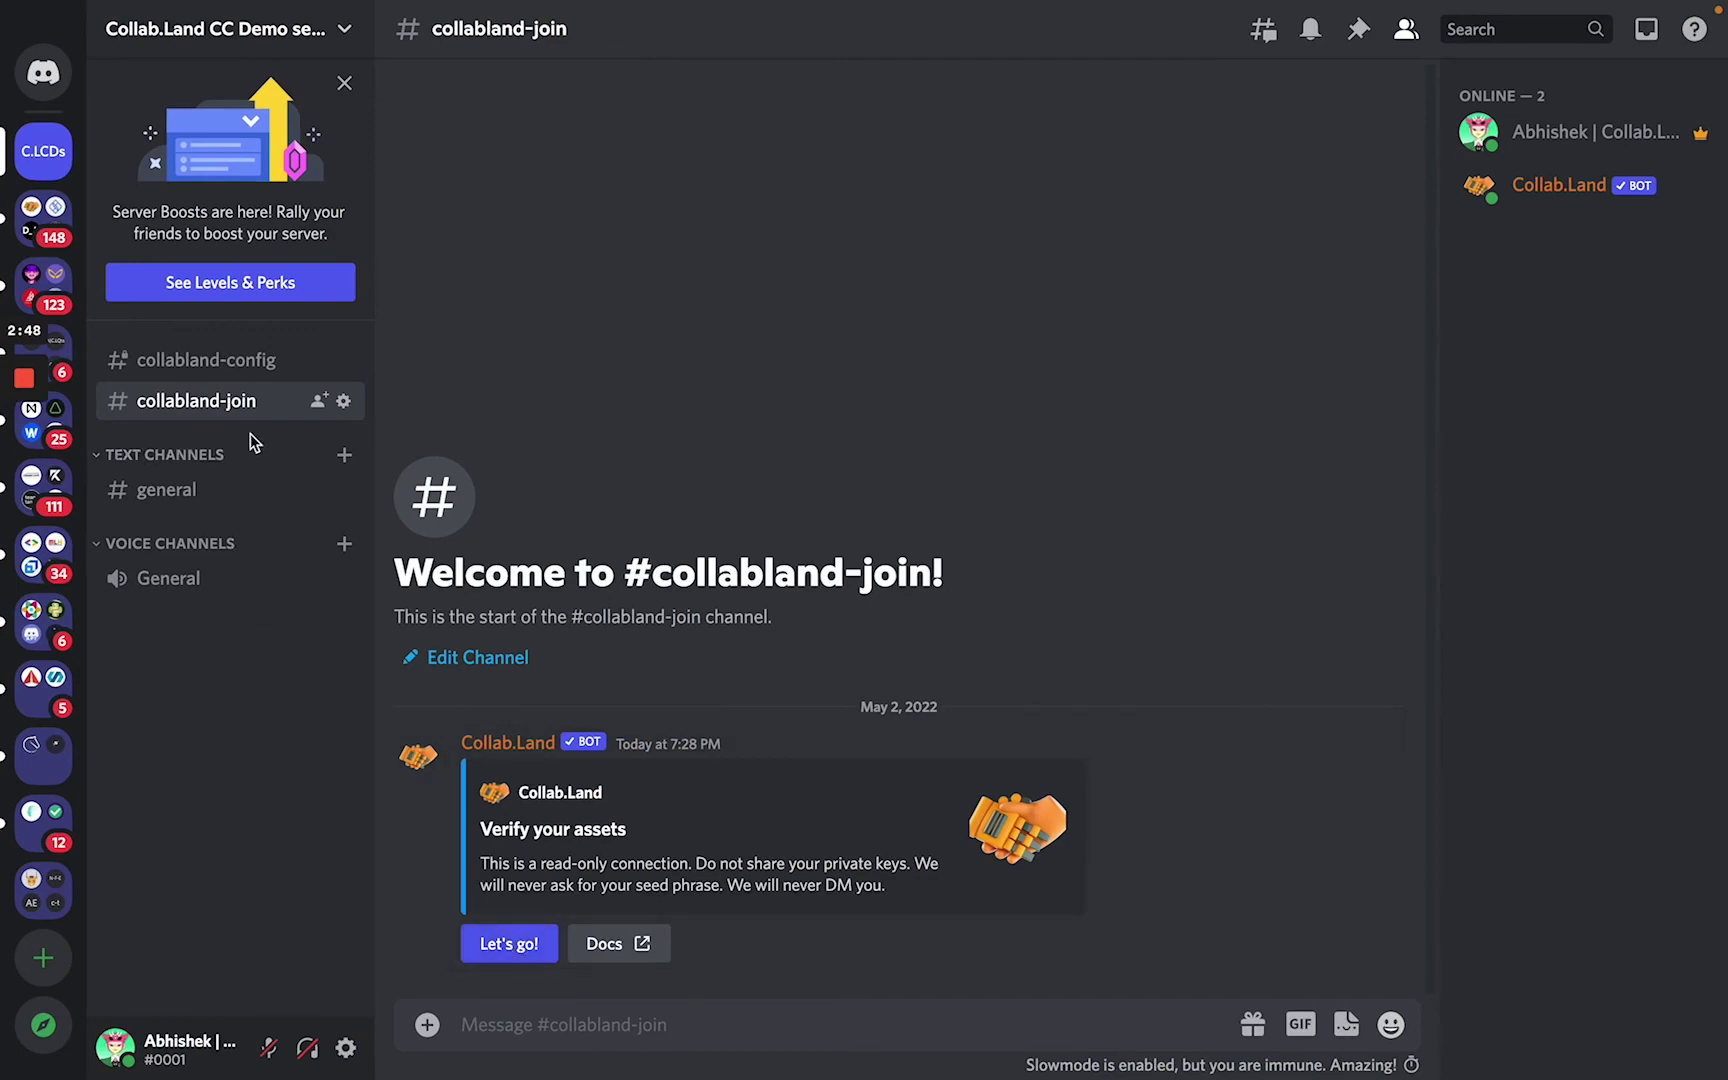
Start verification with Let's go! in #collabland-join and follow the Connect Wallet link.
left_click(510, 946)
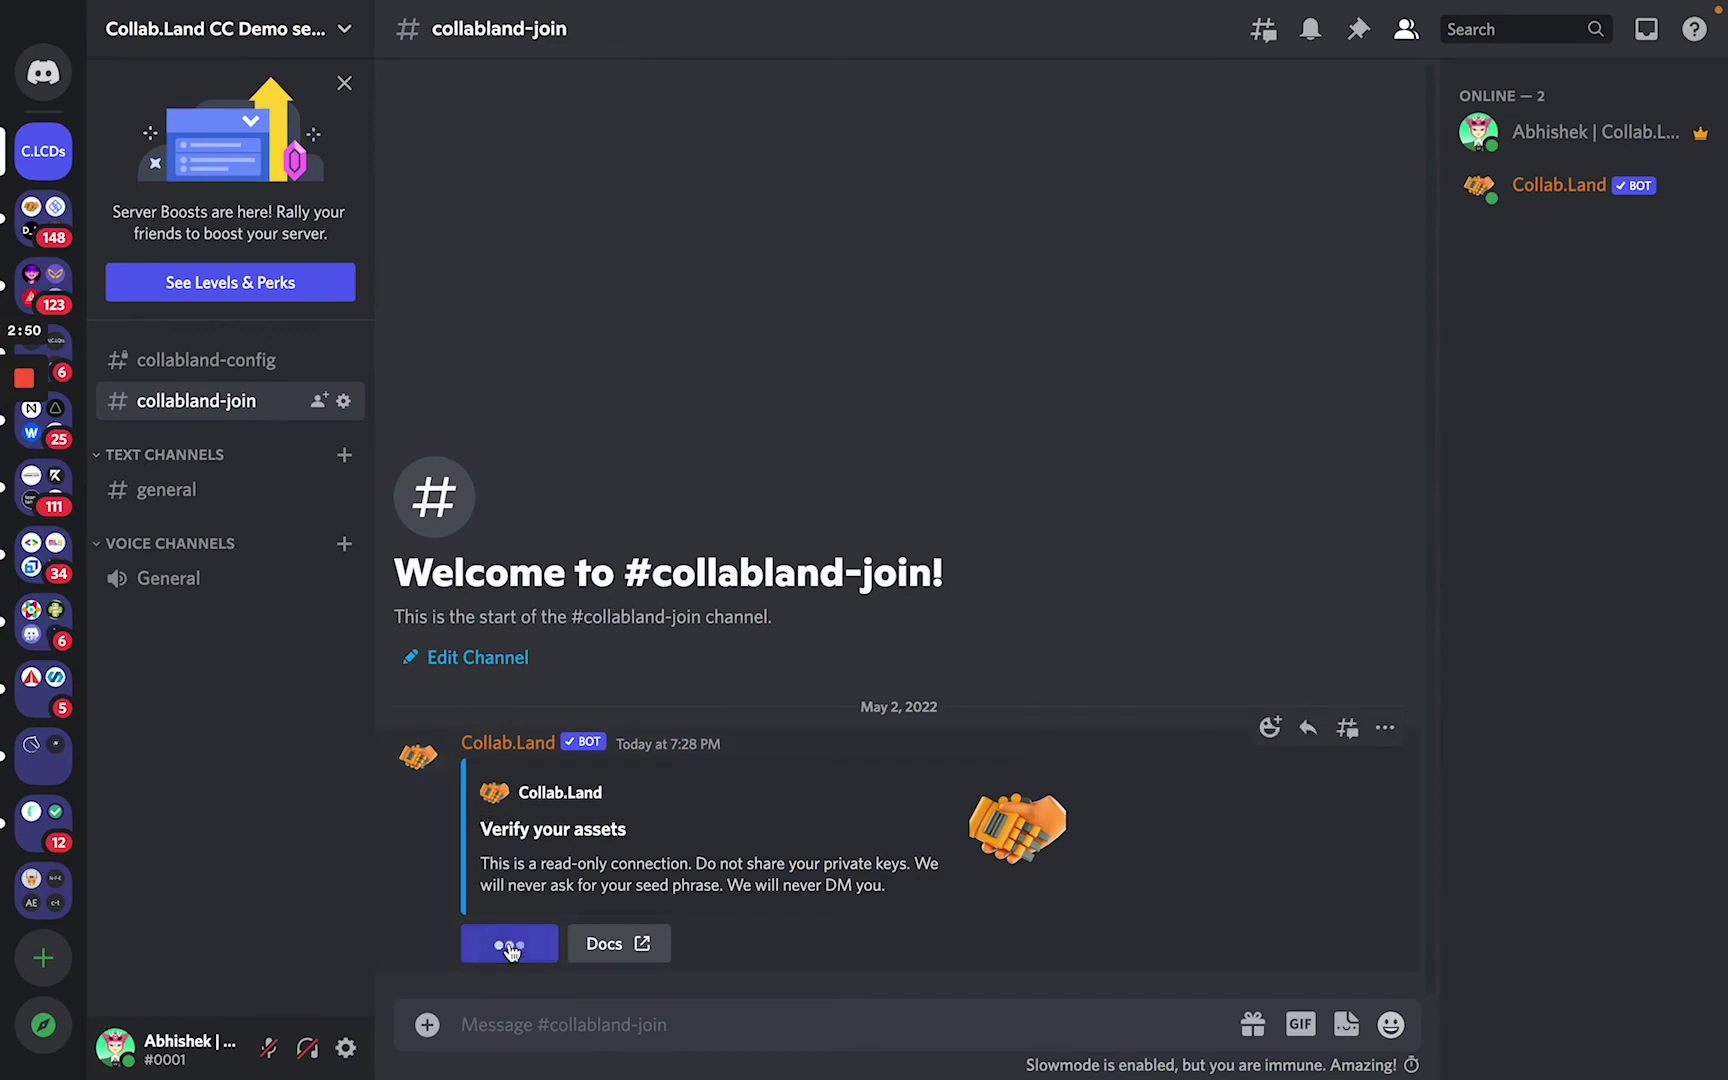
left_click(553, 918)
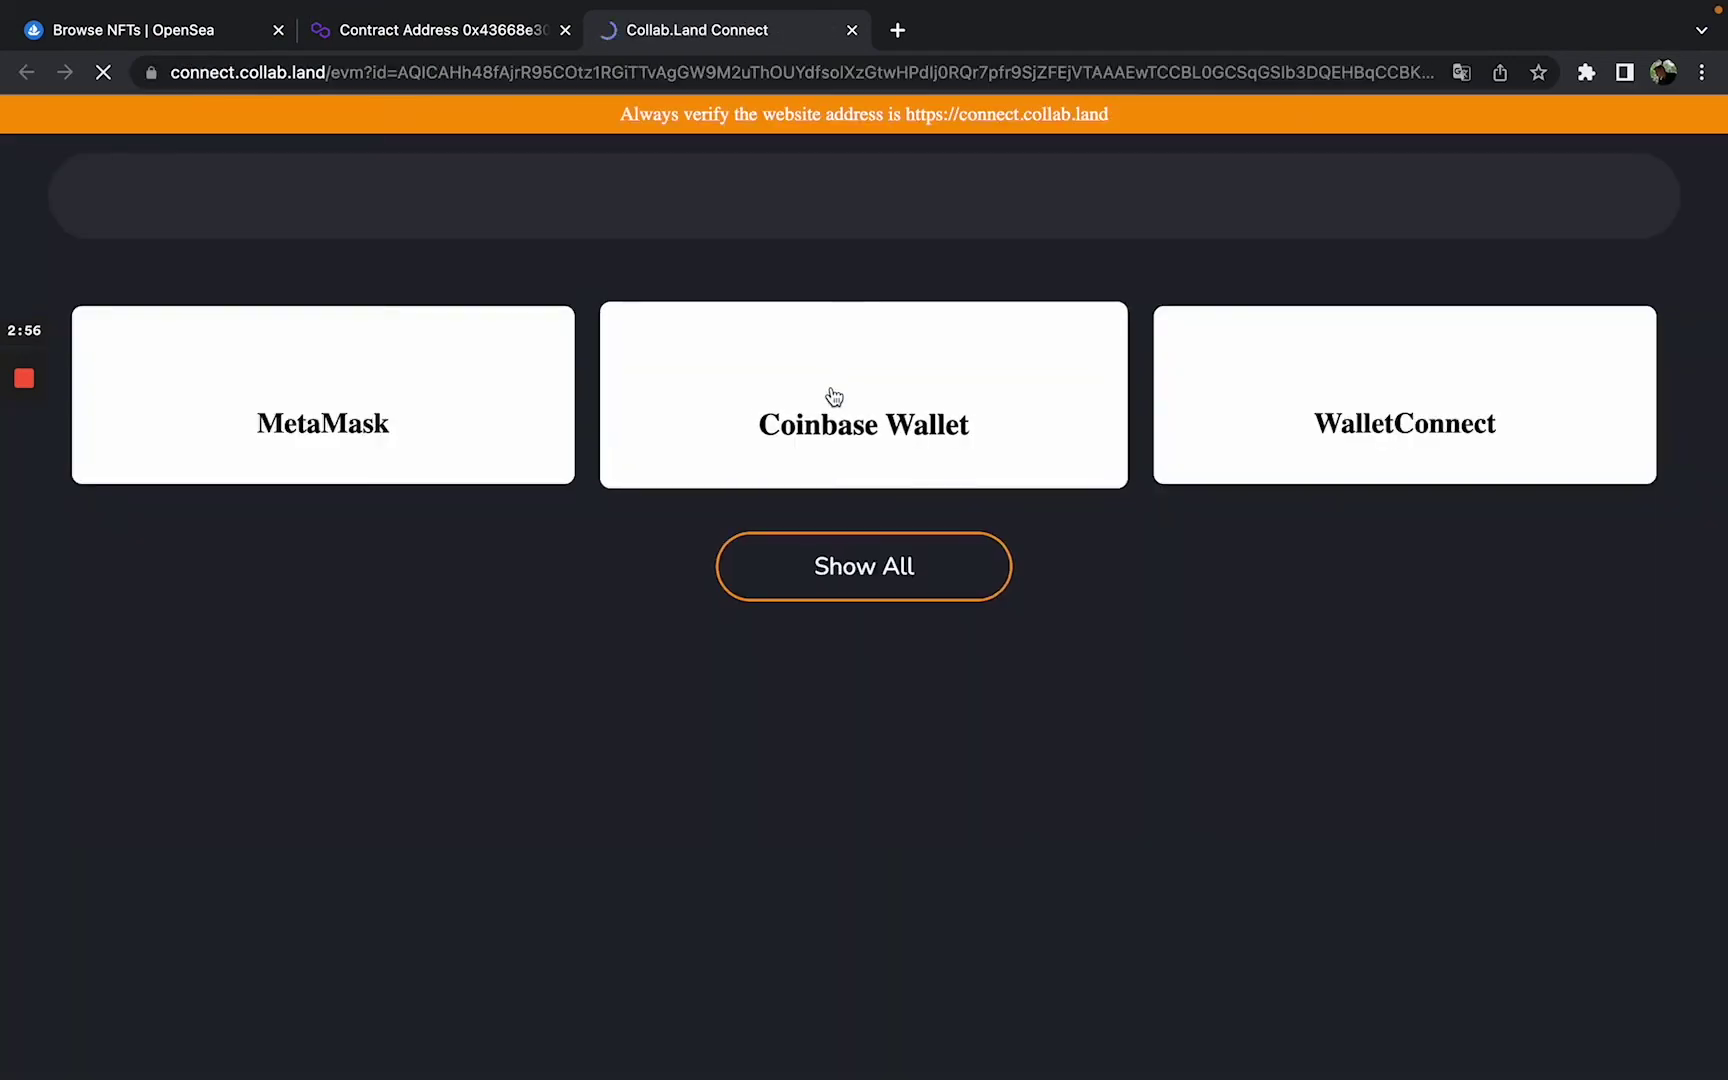
Verify the wallet by choosing MetaMask and signing the ownership message.
left_click(410, 418)
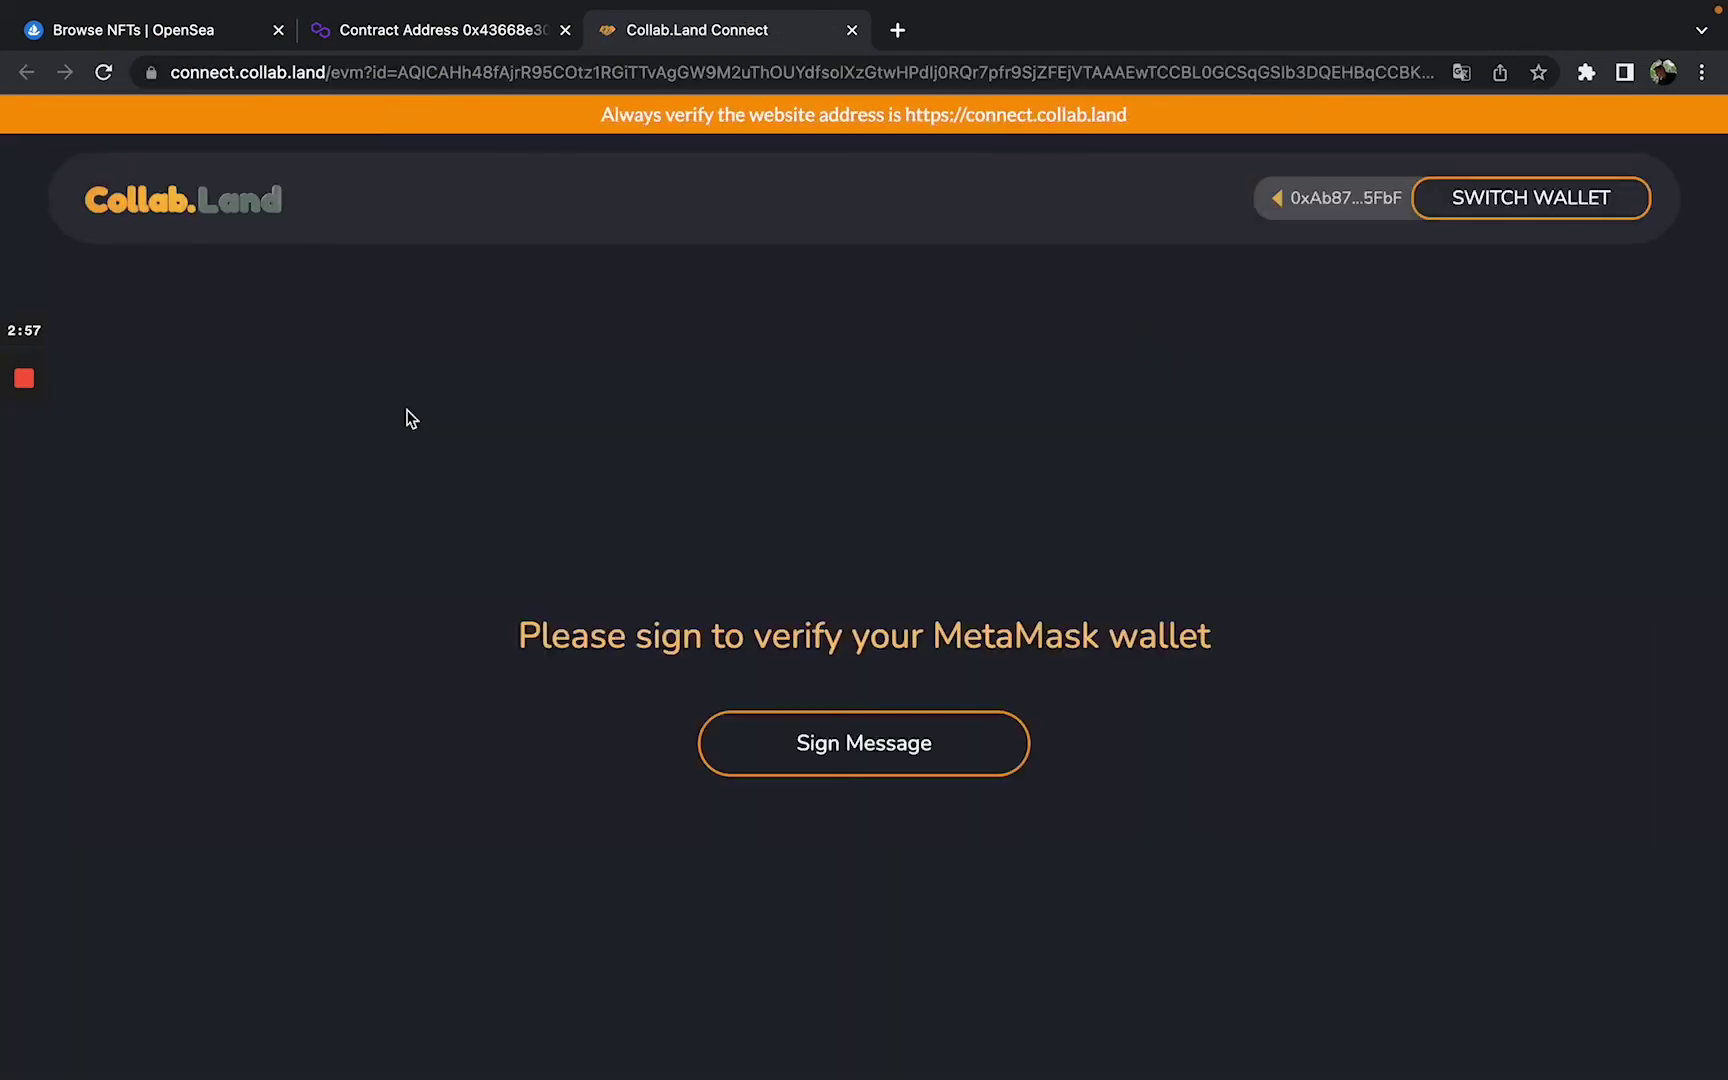
left_click(866, 758)
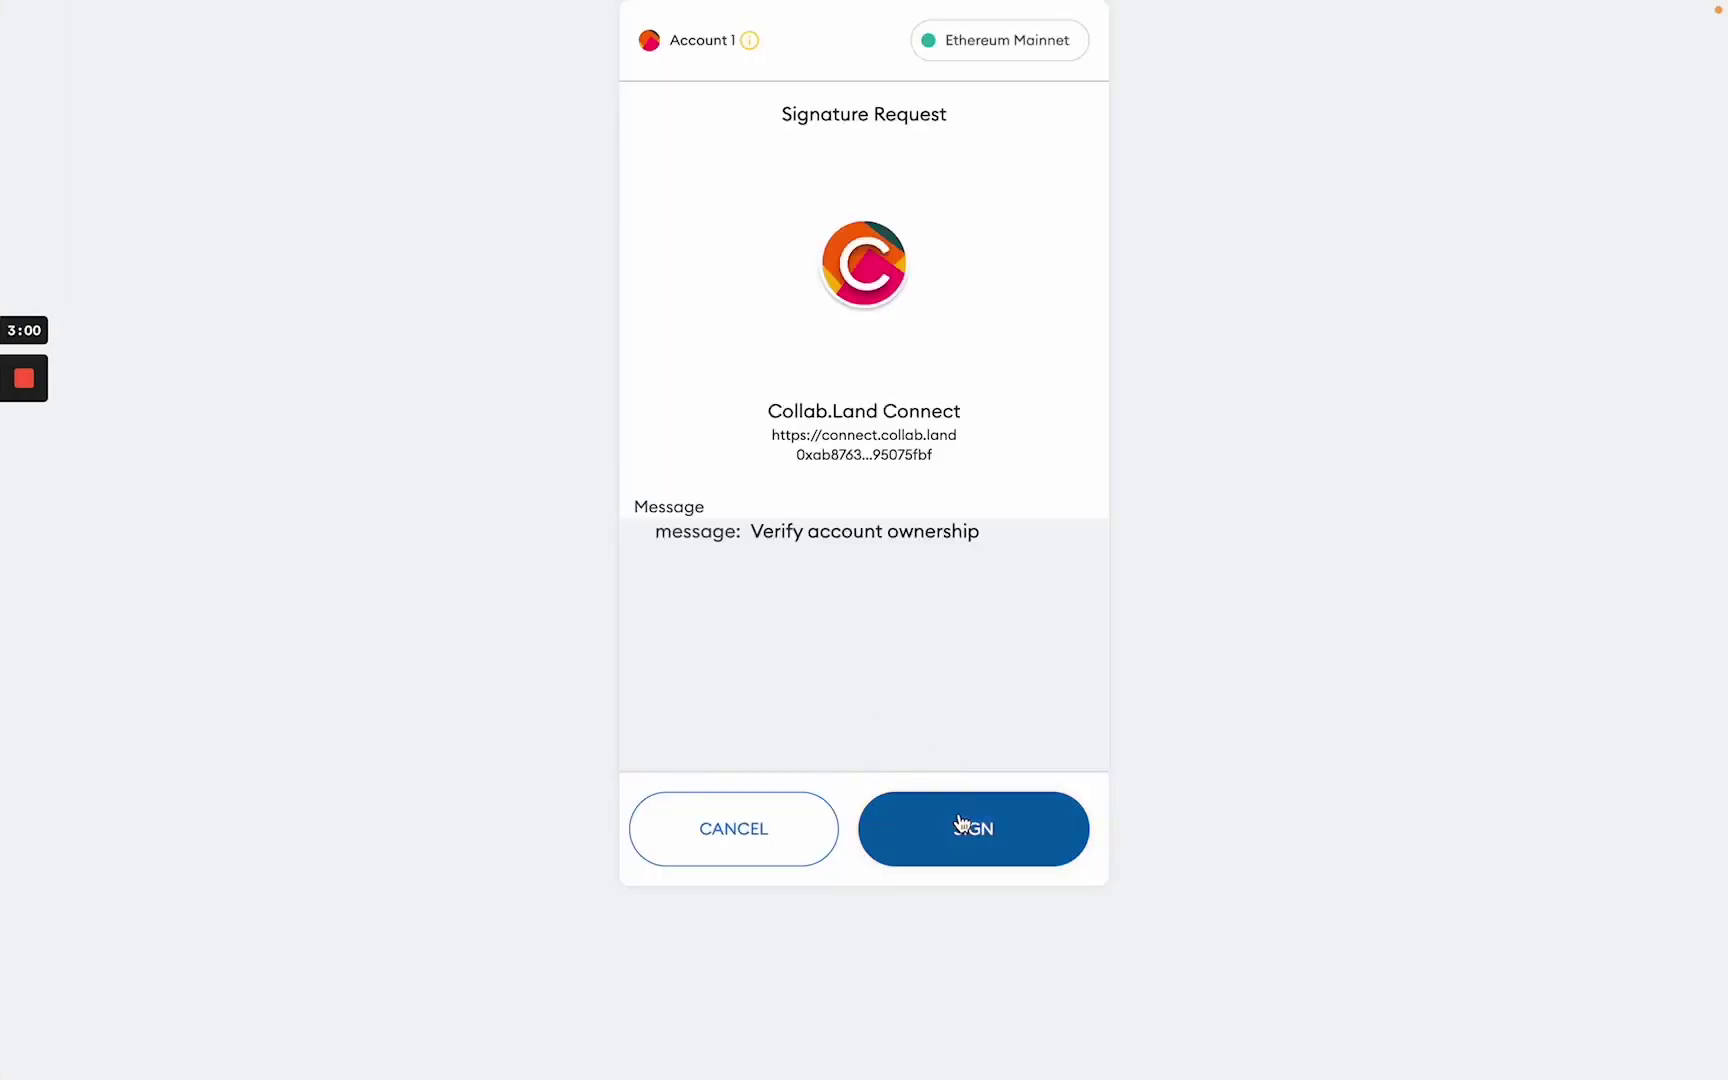
left_click(964, 825)
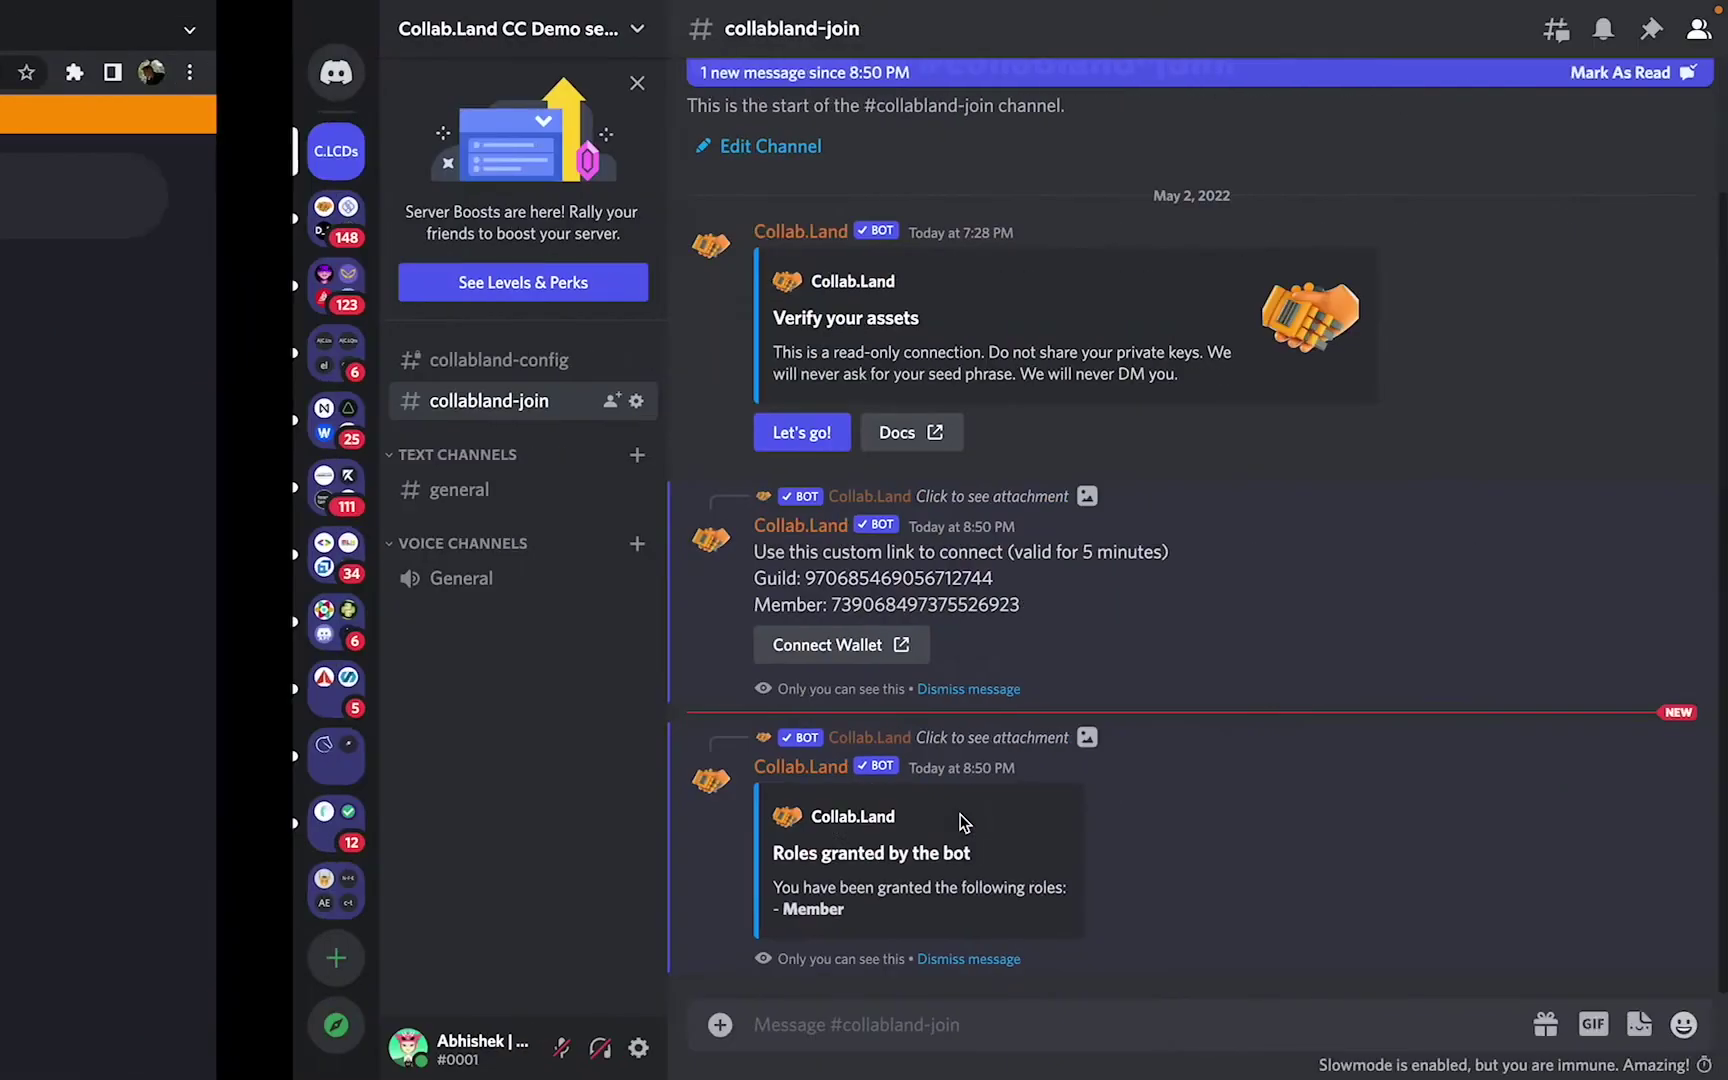
Confirm the Member role on the Discord profile, then return to the Member TGR page.
key("super+Tab")
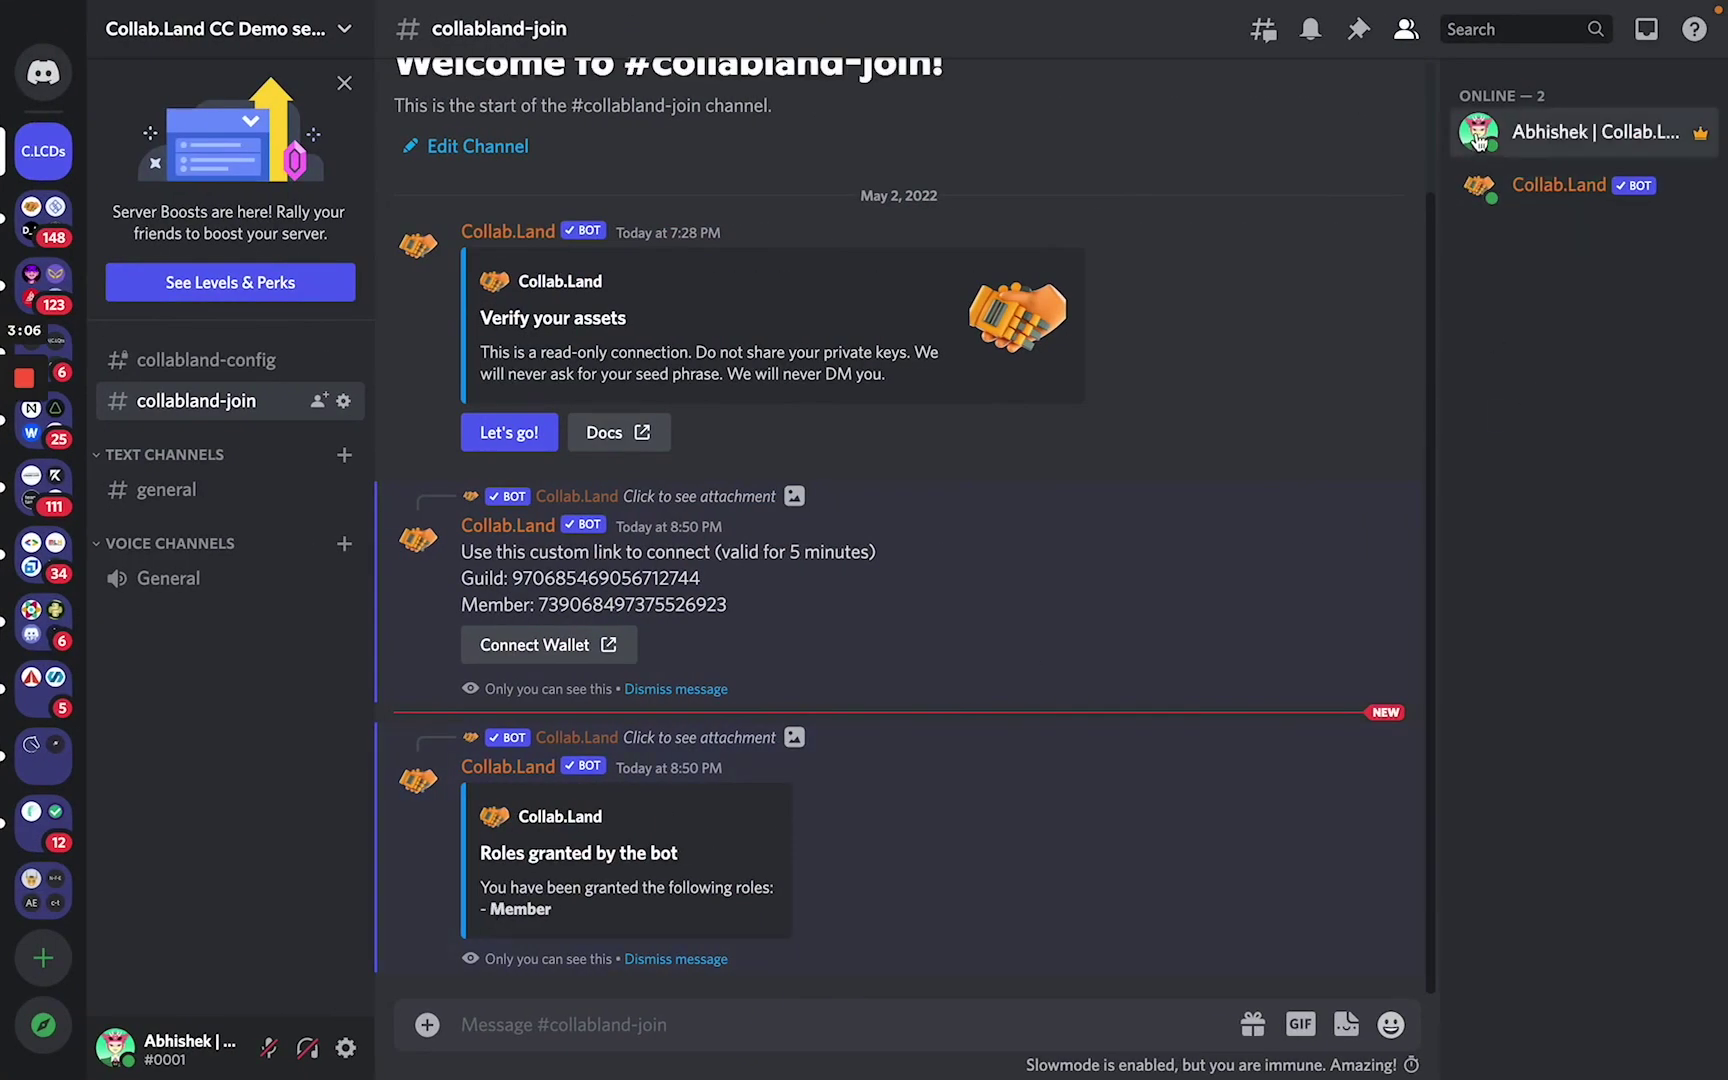
left_click(1560, 133)
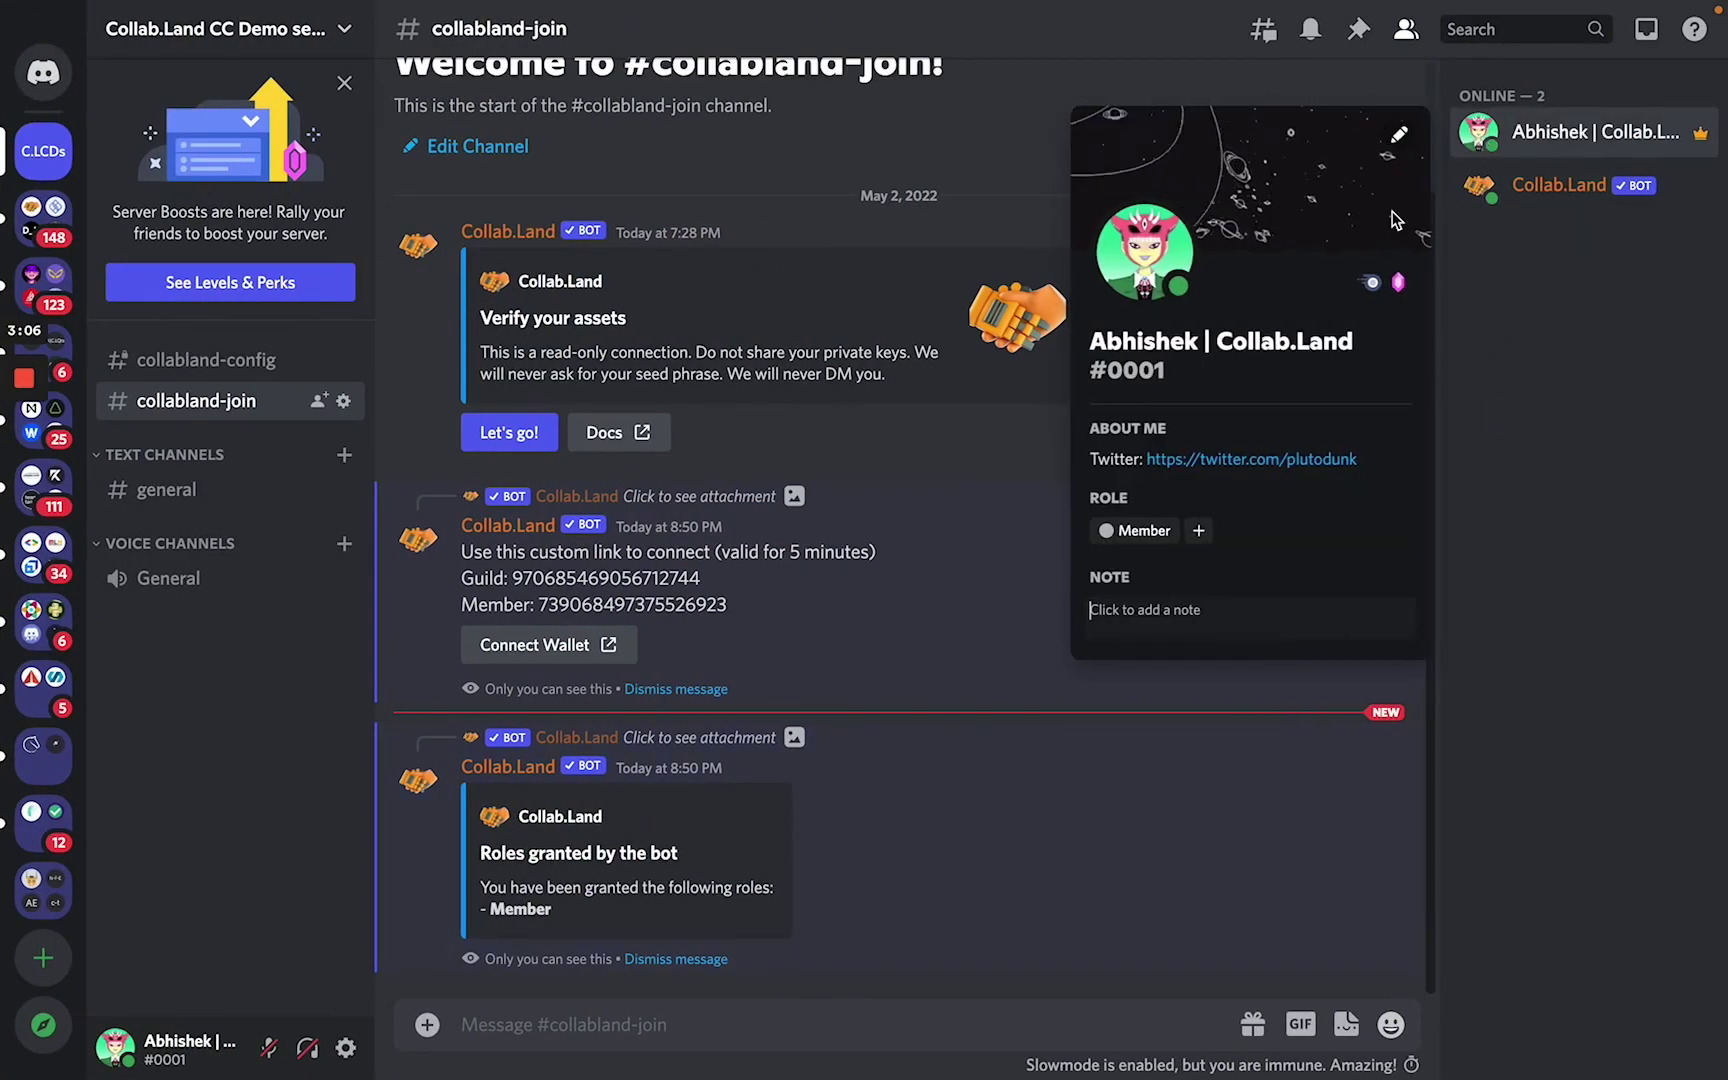
left_click(956, 760)
key("super+Tab")
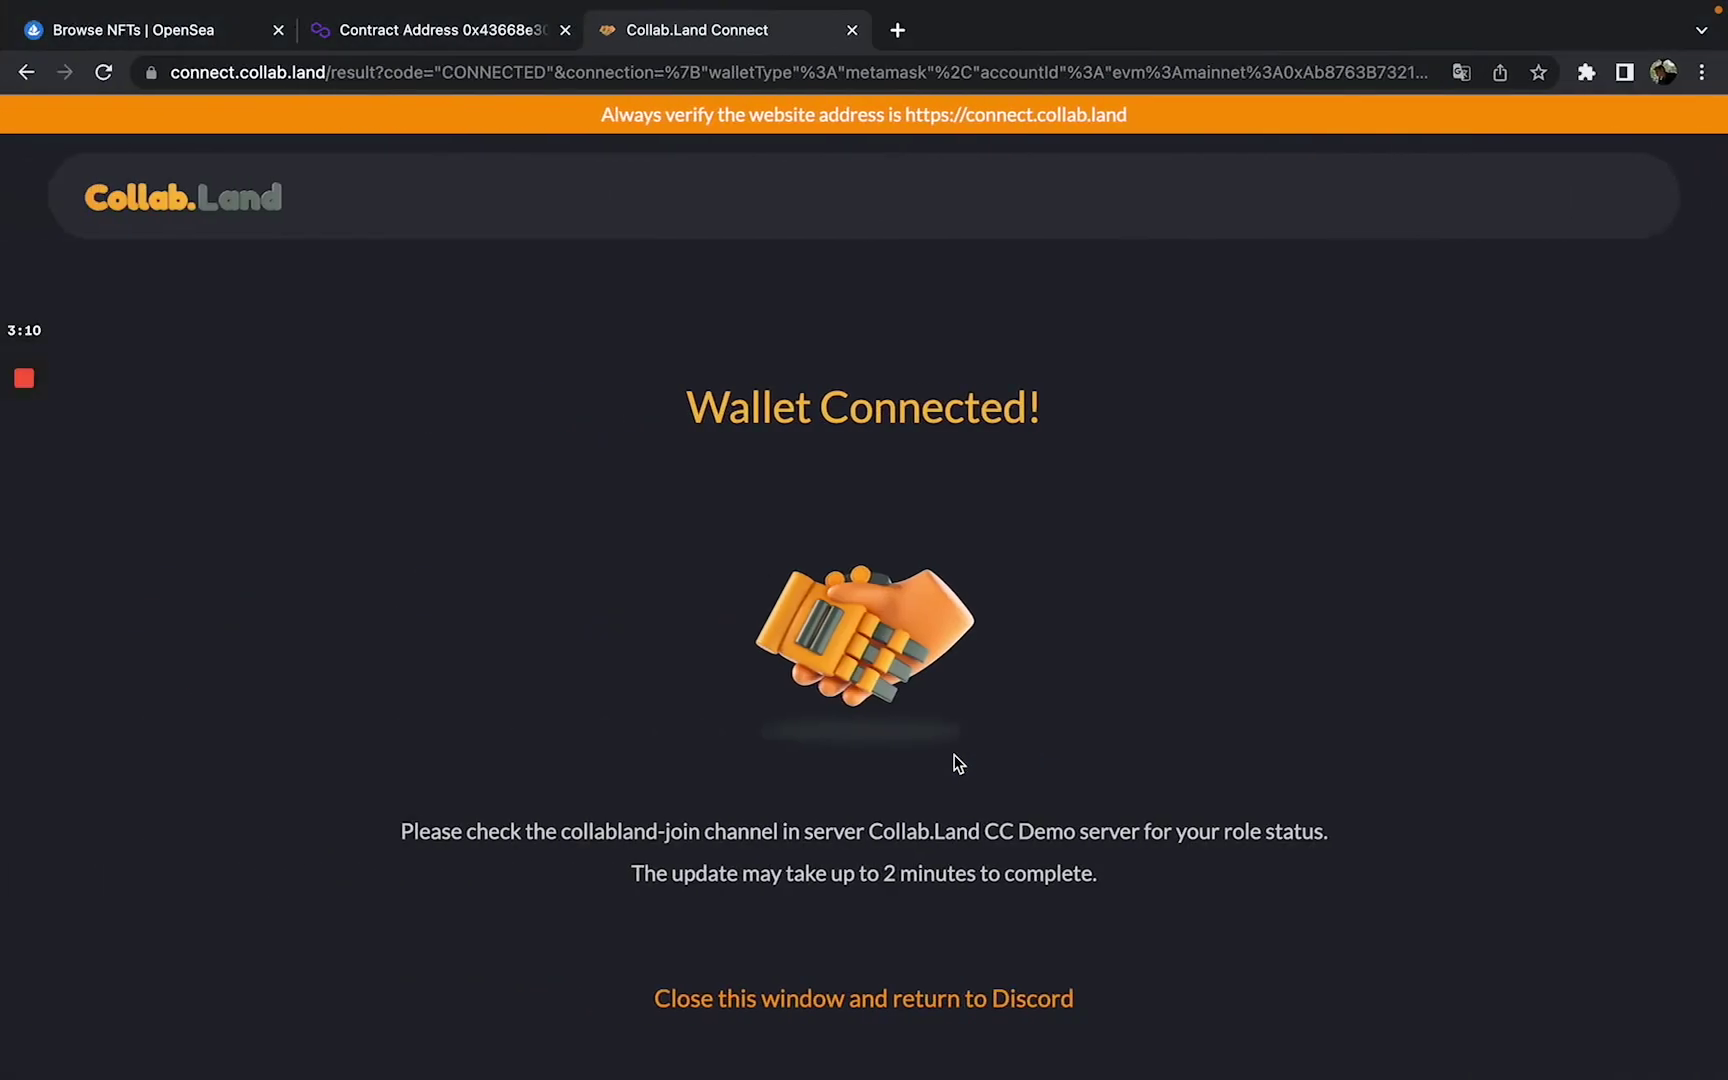
key("ctrl+Left")
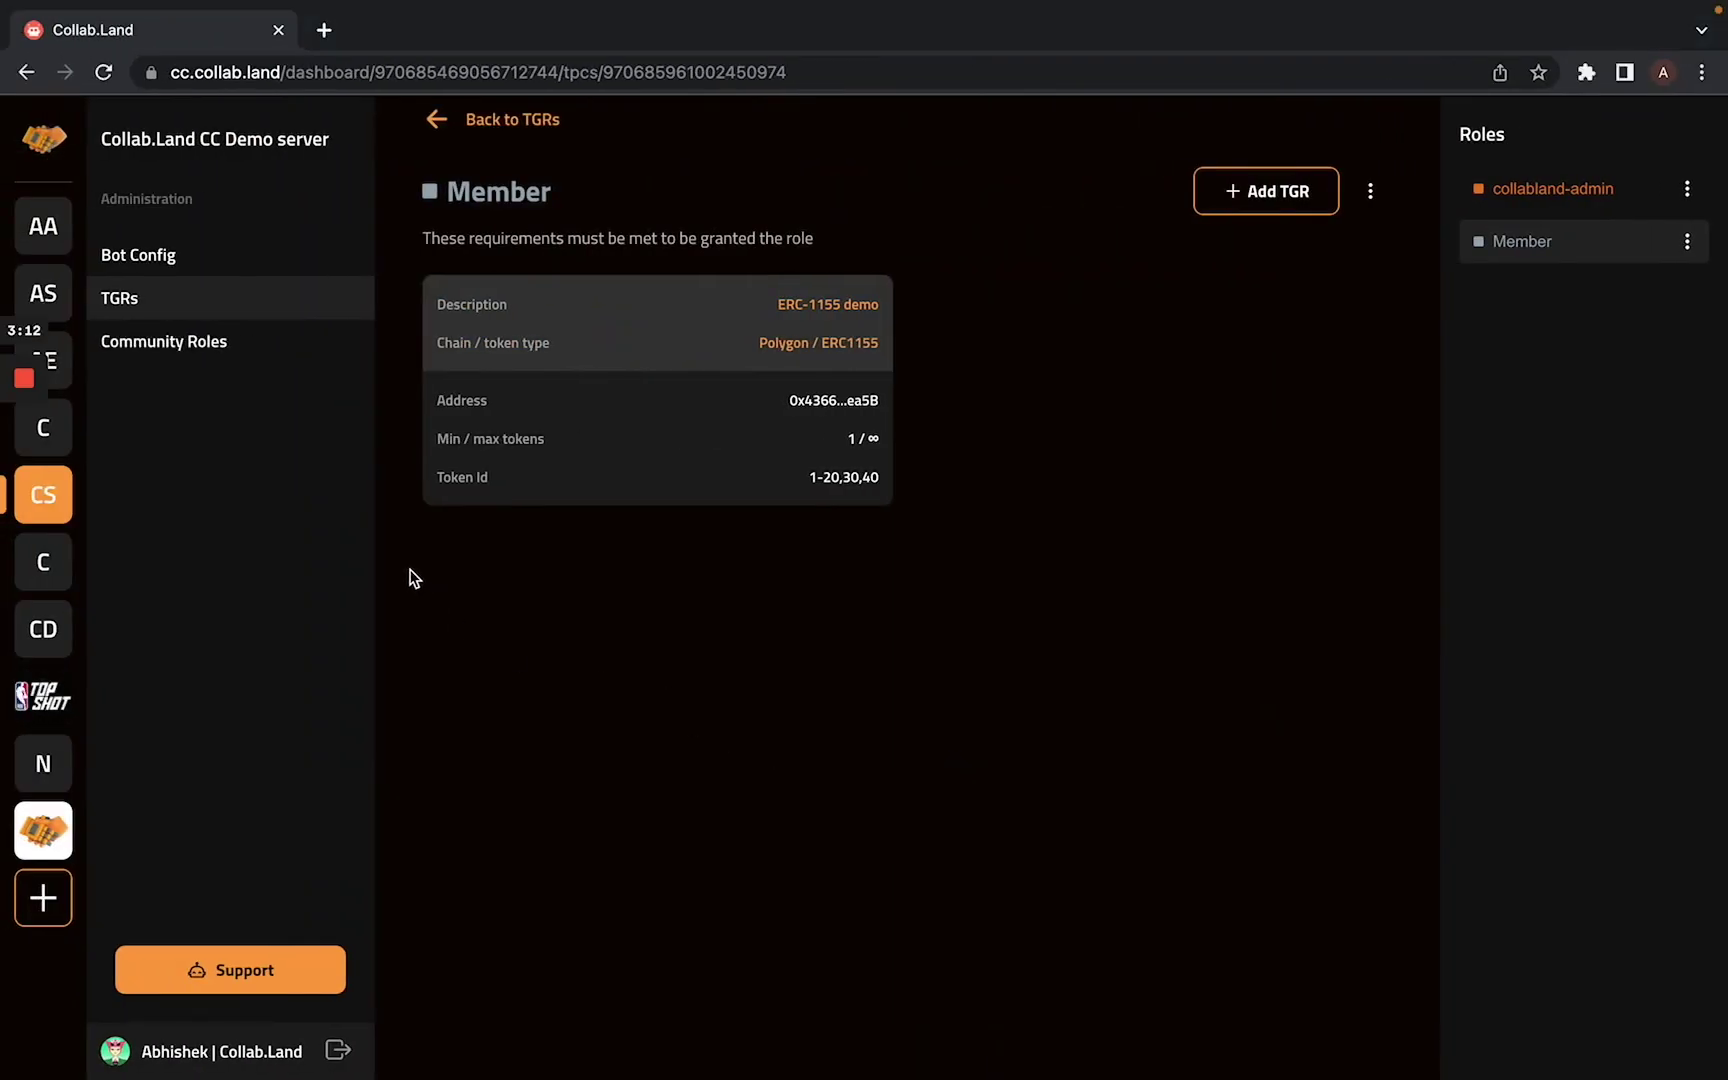